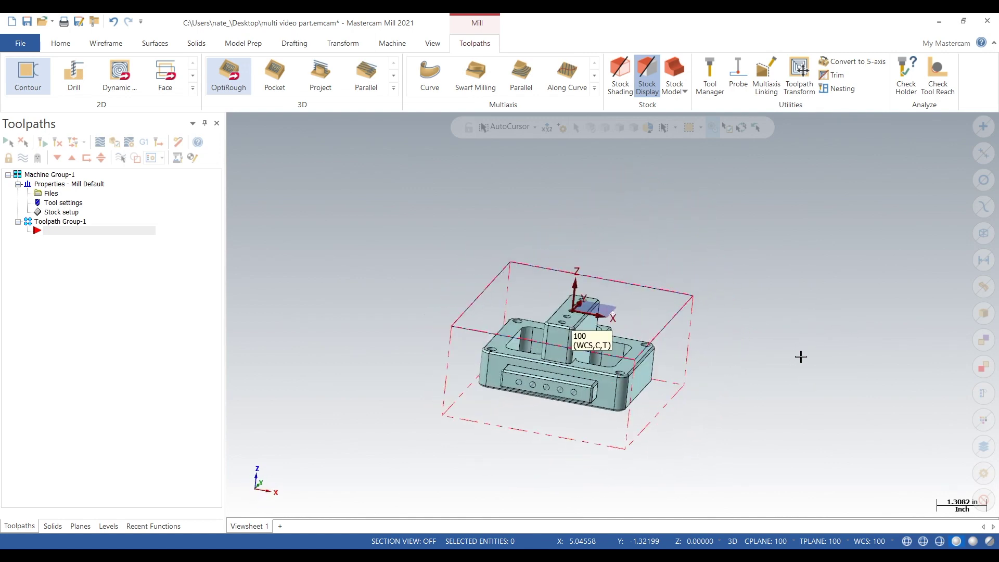
# - Switch the viewport to the Top (WCS) view of the part
pyautogui.rightClick(831, 361)
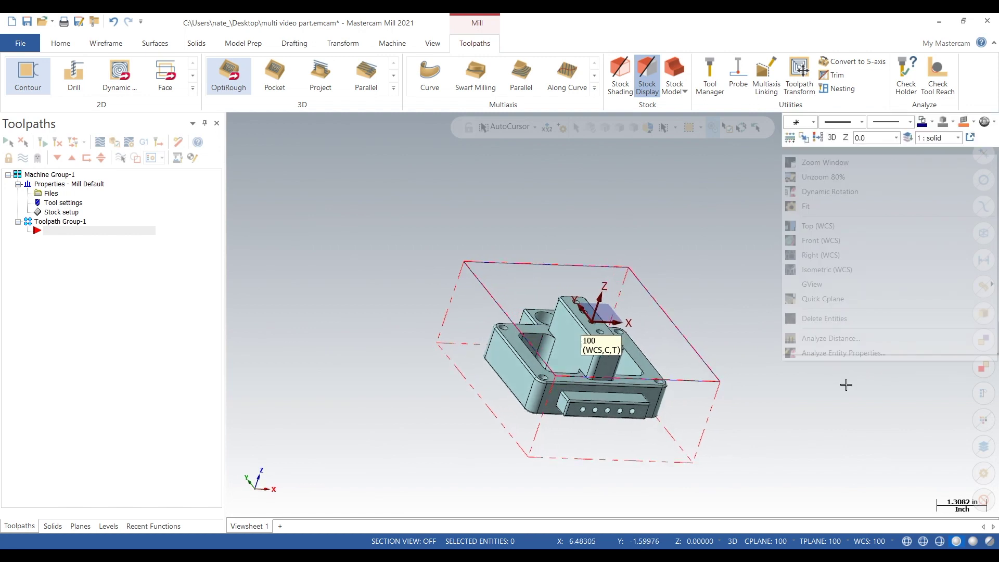
pyautogui.click(843, 228)
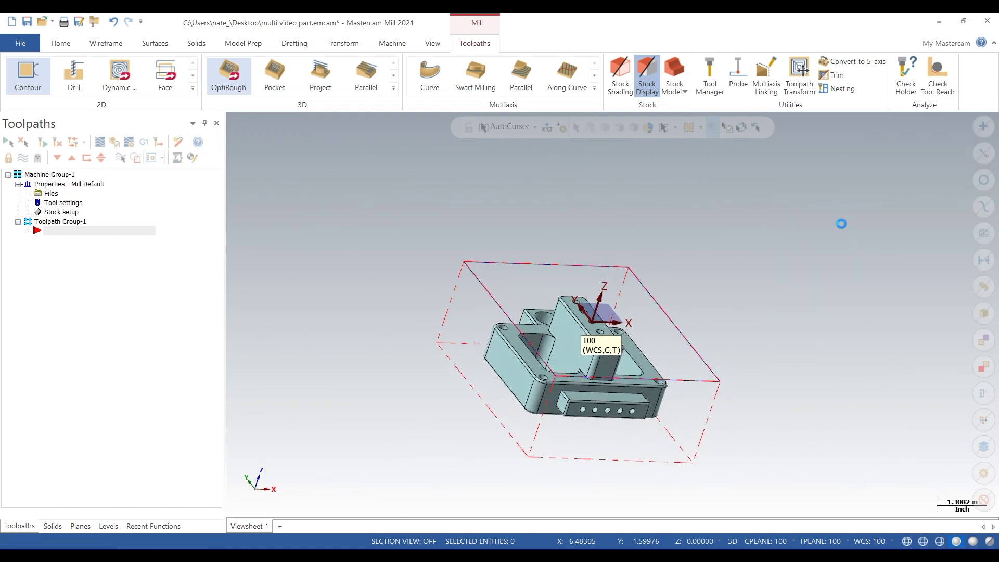
# - Start an OptiRough toolpath and window-select all the part's faces as machining geometry
pyautogui.click(394, 88)
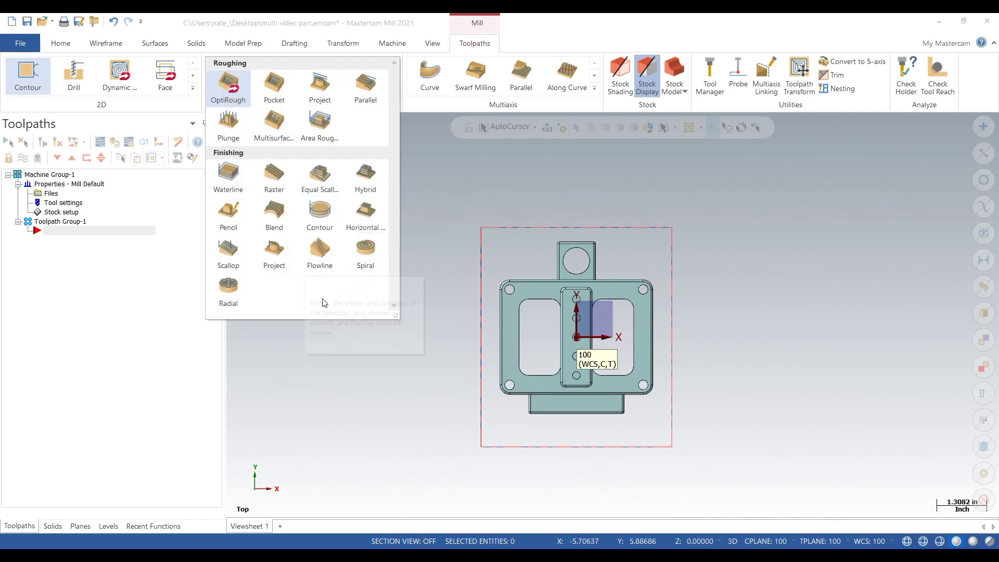
pyautogui.click(229, 91)
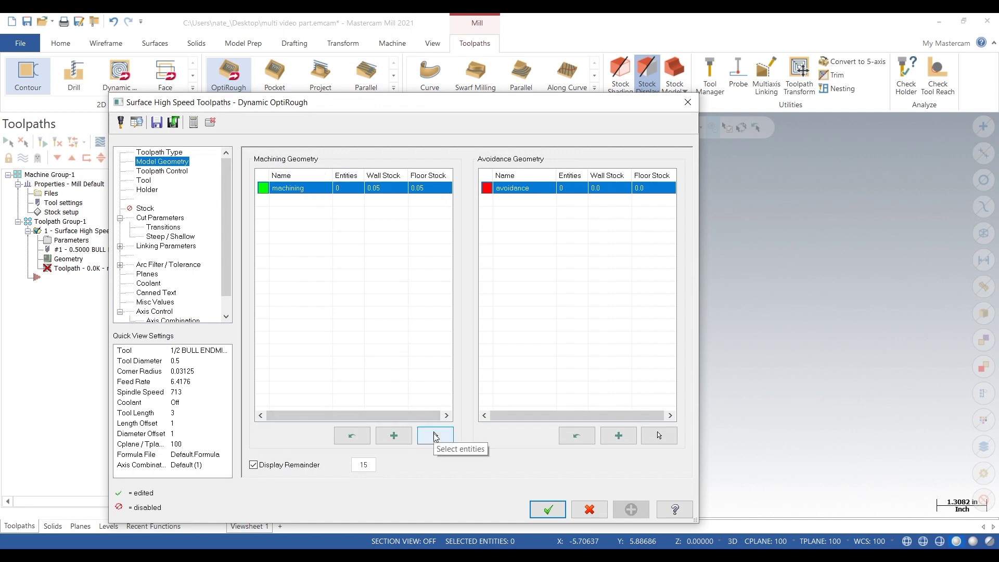
pyautogui.click(436, 436)
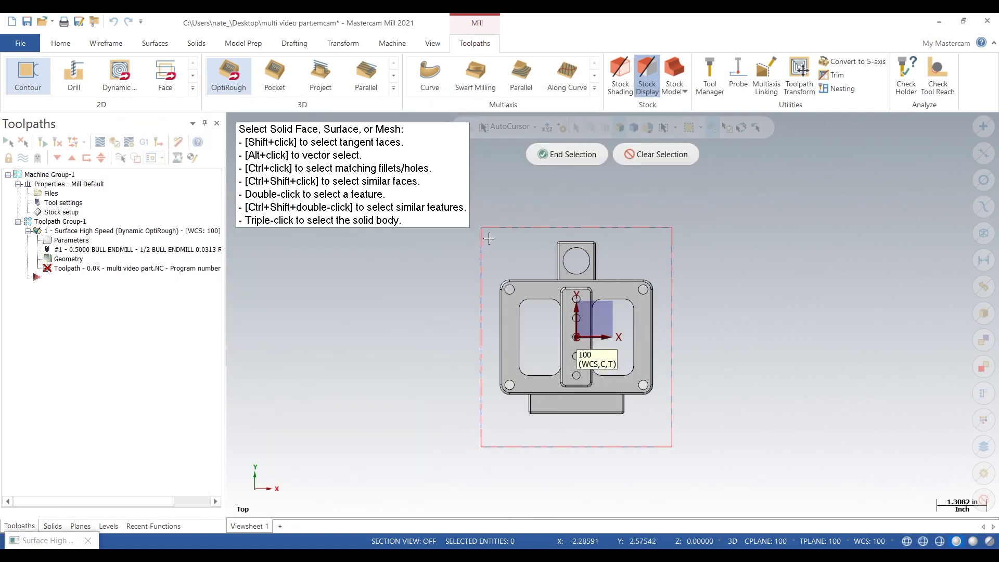
pyautogui.moveTo(486, 234); pyautogui.dragTo(663, 426)
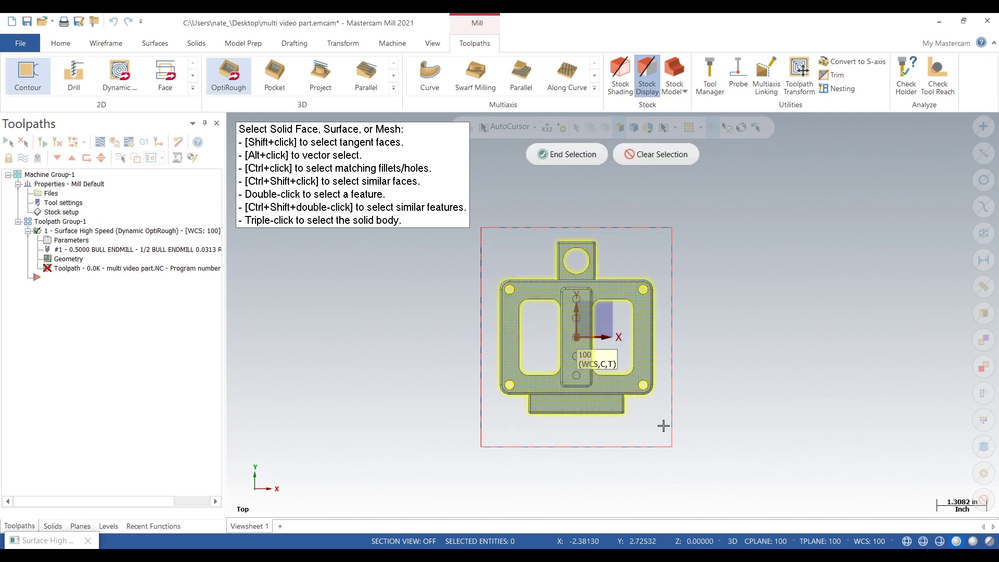
pyautogui.click(559, 161)
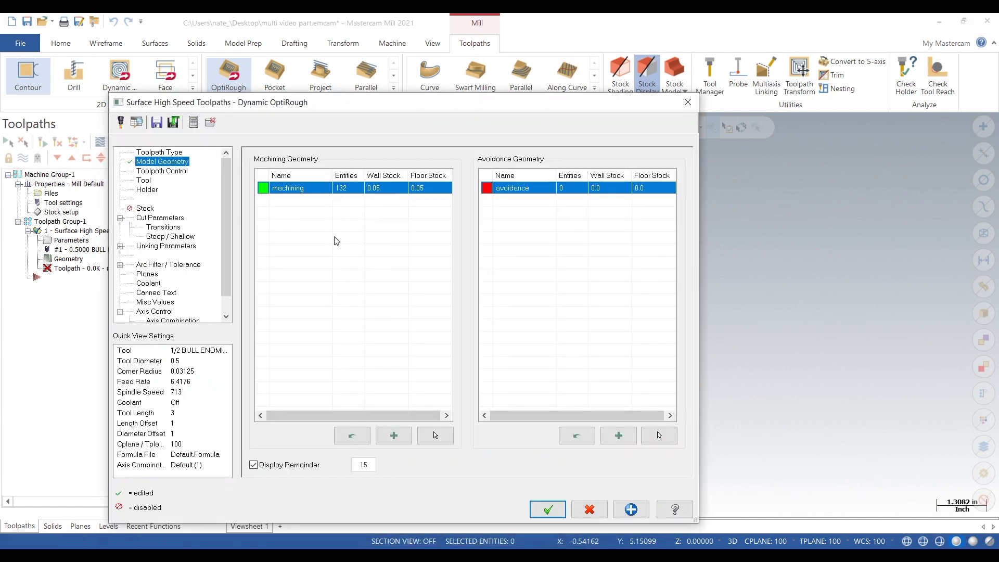
# - Chain the stock's top outline as the reversed containment boundary
pyautogui.click(169, 172)
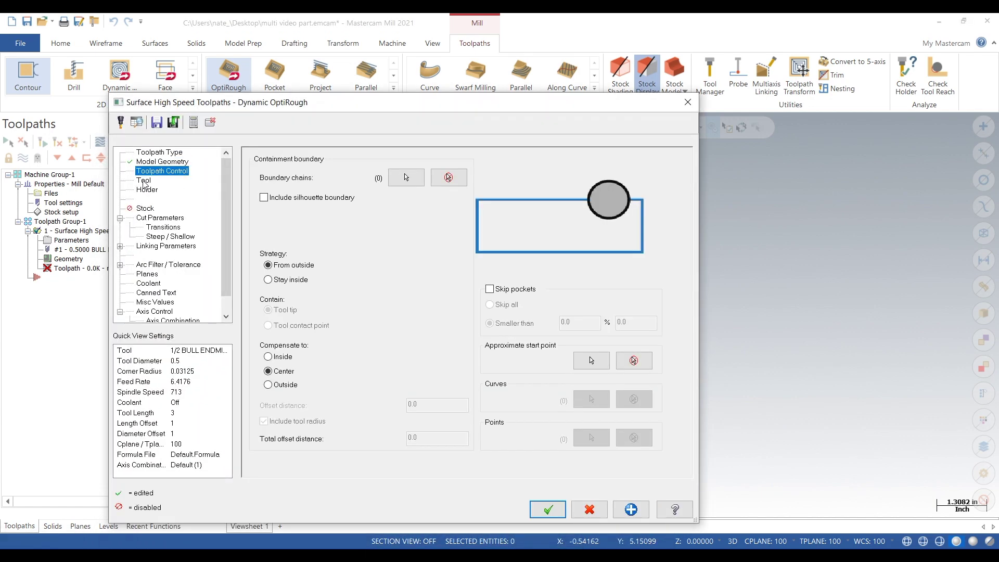
pyautogui.click(407, 178)
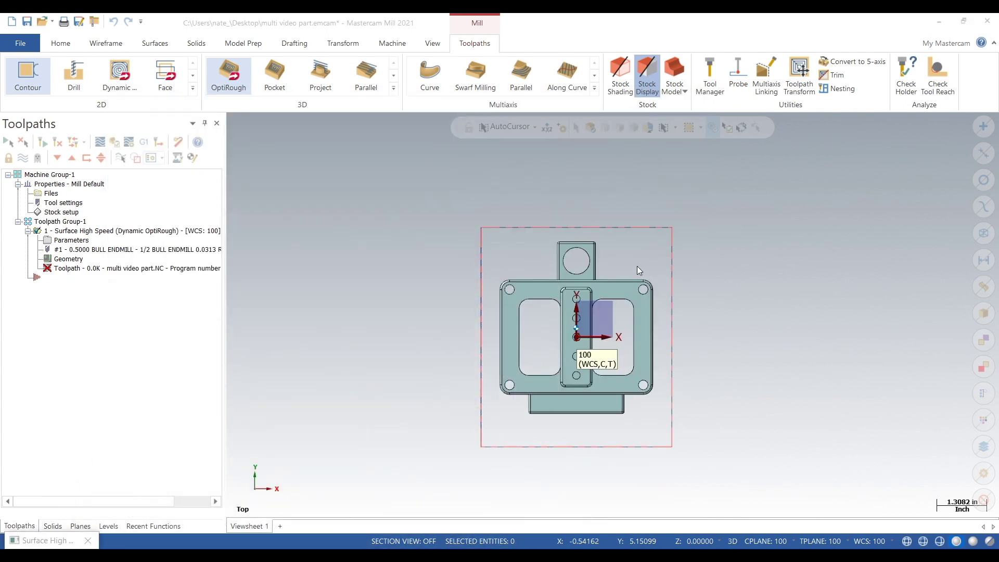
pyautogui.moveTo(647, 247); pyautogui.dragTo(620, 218, button='middle')
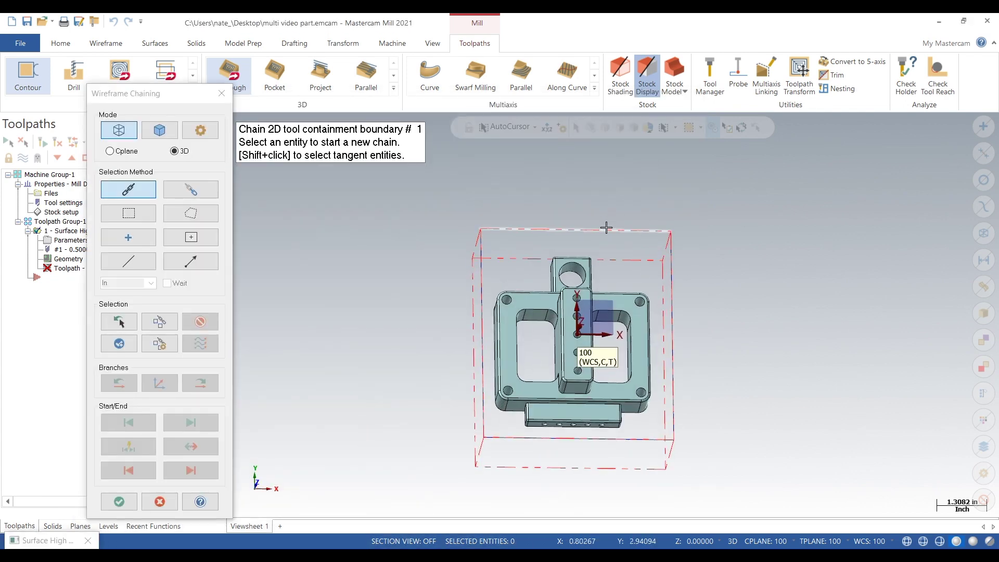
pyautogui.click(607, 227)
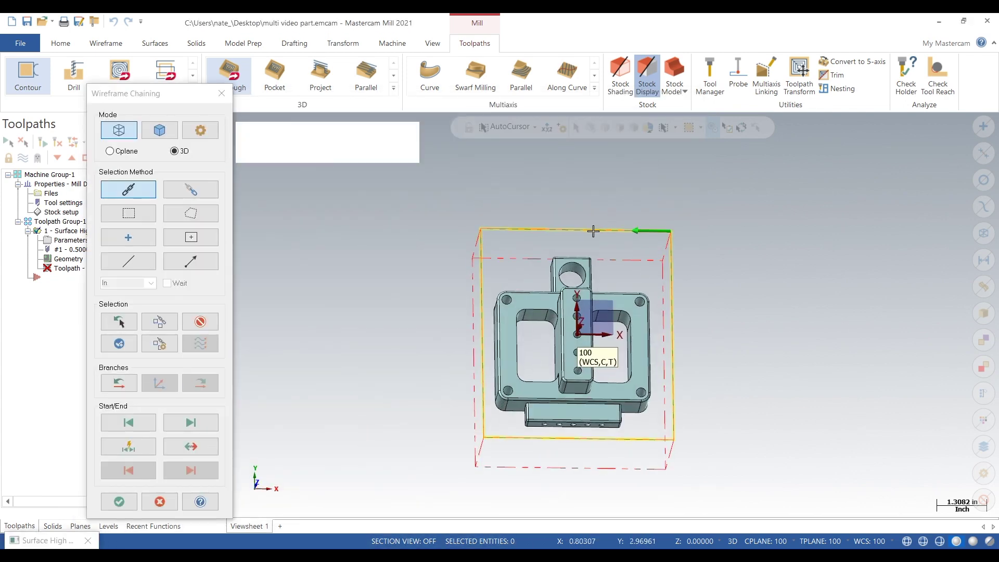
pyautogui.click(182, 449)
pyautogui.click(119, 502)
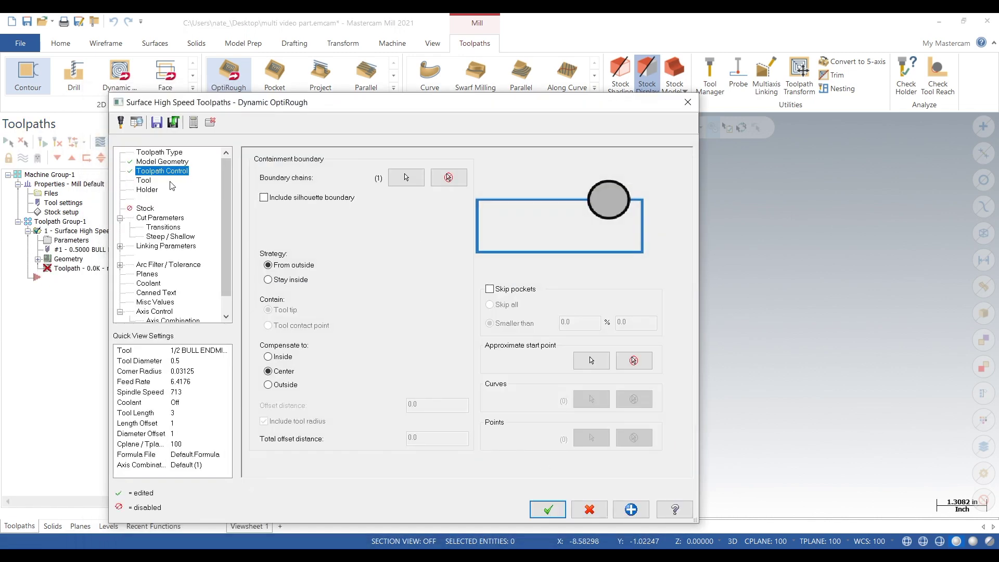
pyautogui.click(144, 181)
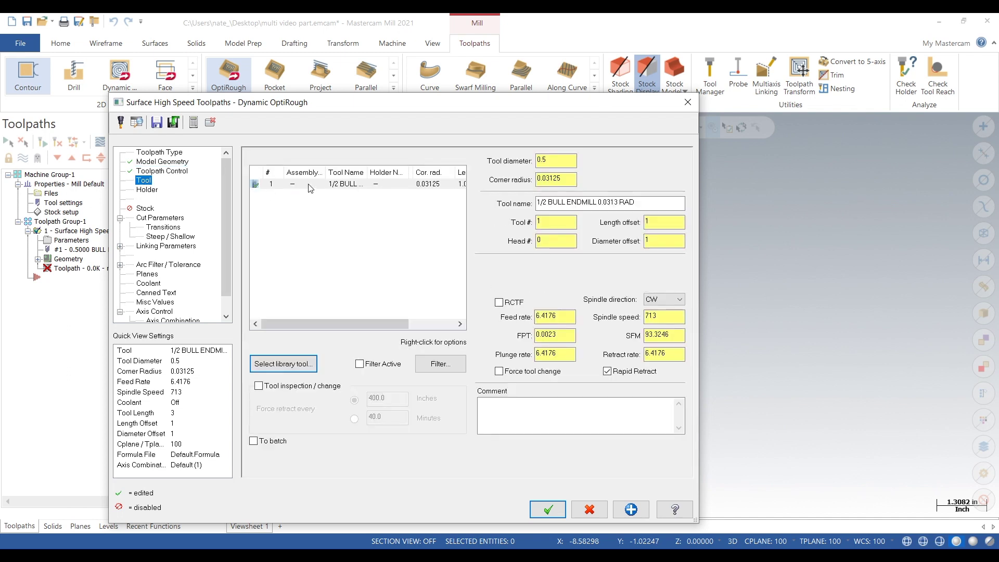
# - Select the 1/2 bull endmill and open it in the Edit Tool dialog
pyautogui.click(310, 185)
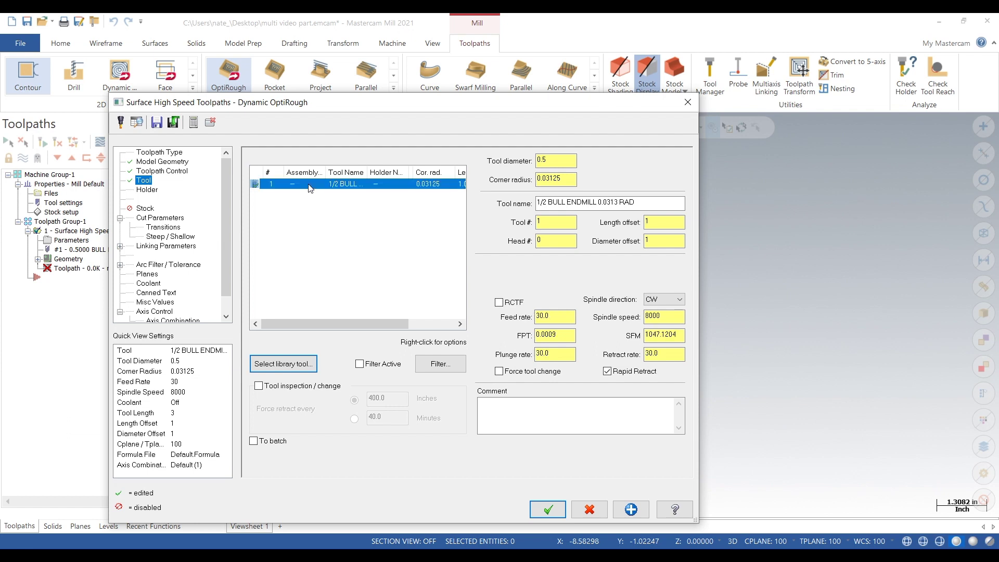
pyautogui.rightClick(309, 186)
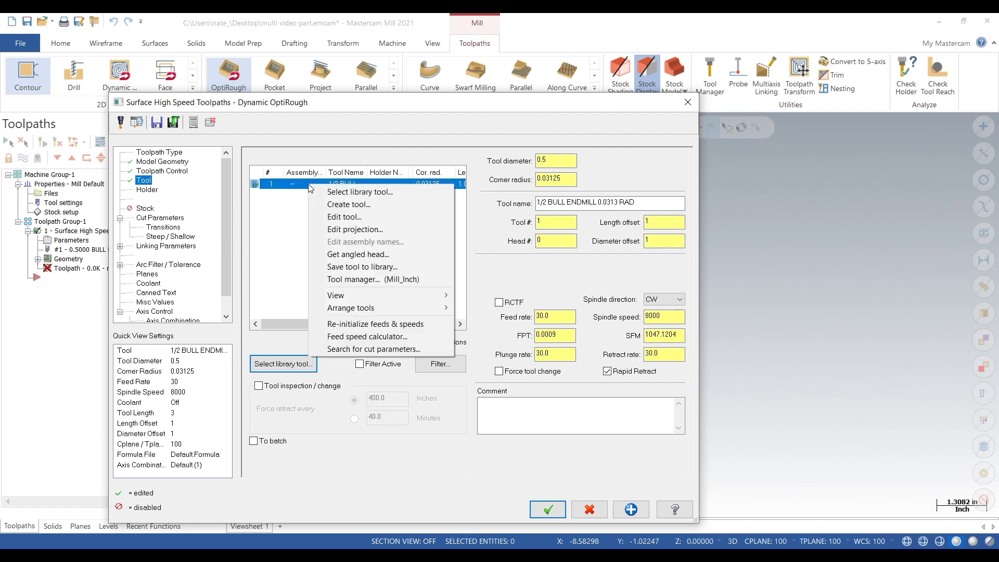
pyautogui.click(339, 218)
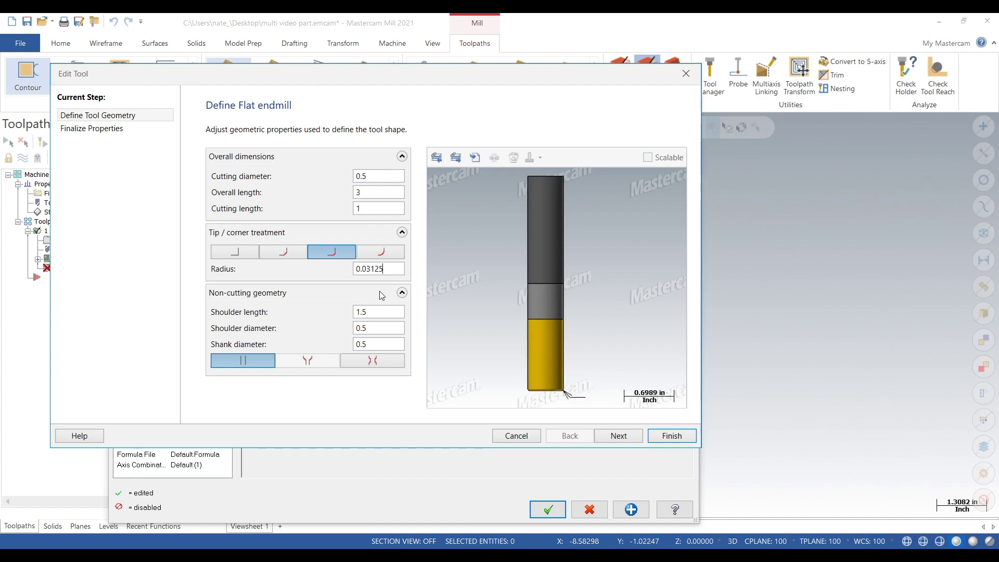
# - Set the endmill's corner radius to 0.02 and shoulder length to 2.4
pyautogui.press('BackSpace')
pyautogui.press('BackSpace')
pyautogui.press('BackSpace')
pyautogui.press('BackSpace')
pyautogui.write('2')
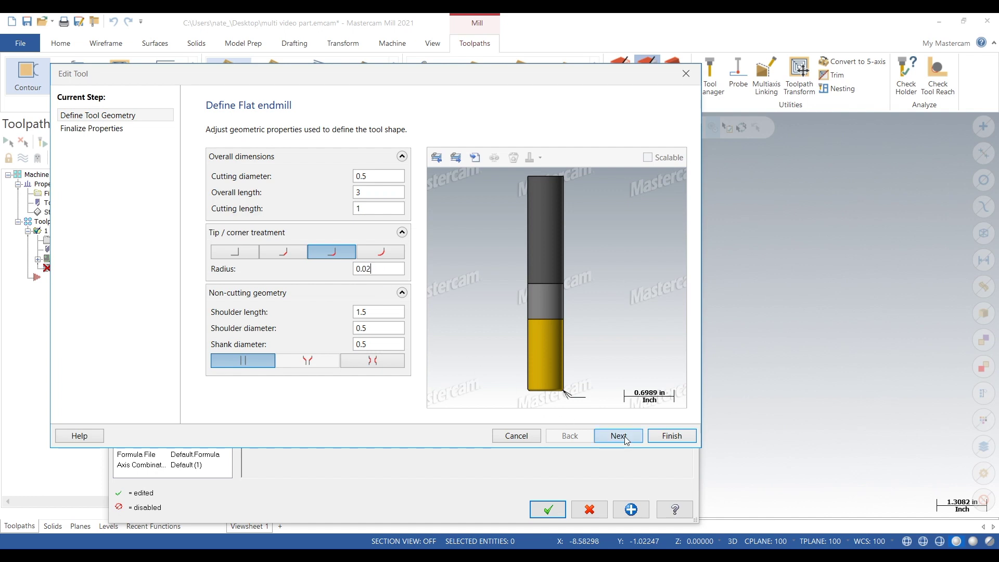
pyautogui.click(376, 312)
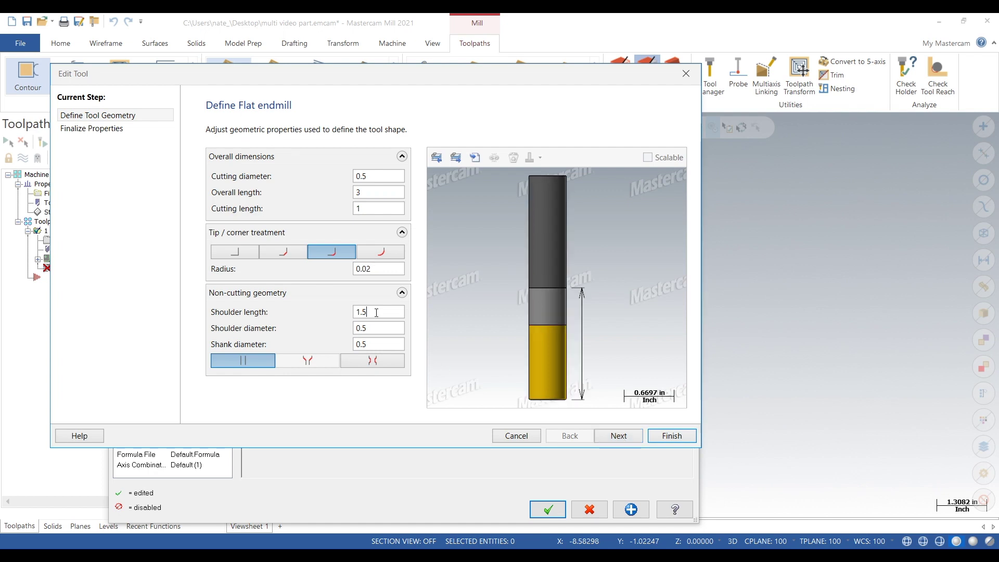
pyautogui.moveTo(375, 312); pyautogui.dragTo(344, 313)
pyautogui.write('2.4')
pyautogui.press('Tab')
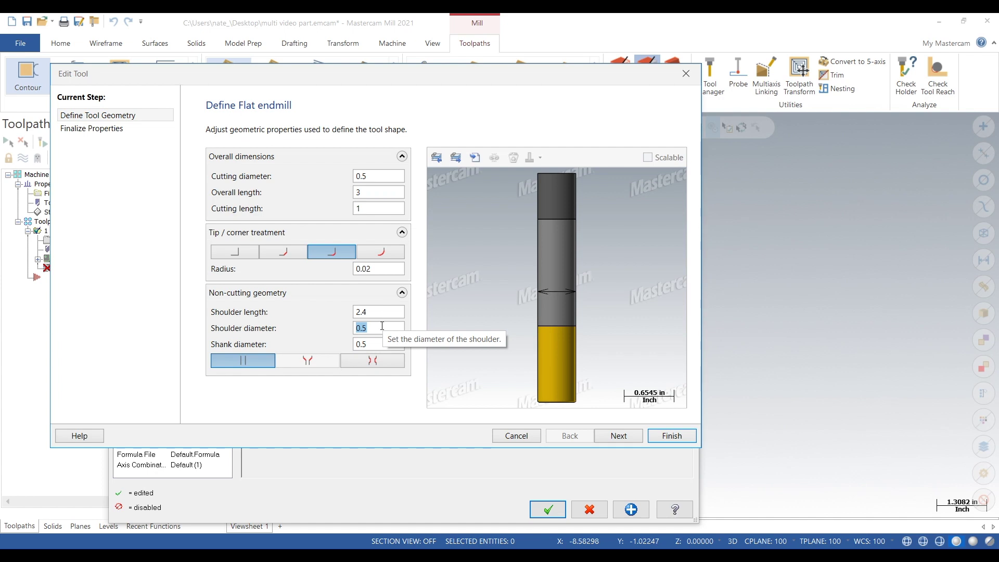
# - Set shoulder diameter 0.49 and overall length 4, then continue to final properties
pyautogui.write('0.049')
pyautogui.press('Tab')
pyautogui.click(380, 326)
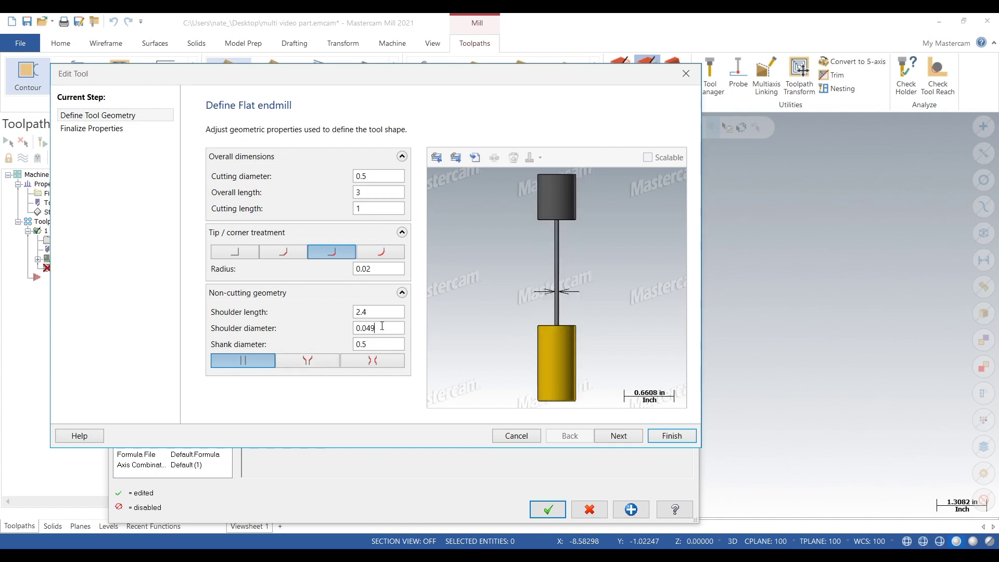
pyautogui.doubleClick(379, 326)
pyautogui.write('0.49')
pyautogui.press('Tab')
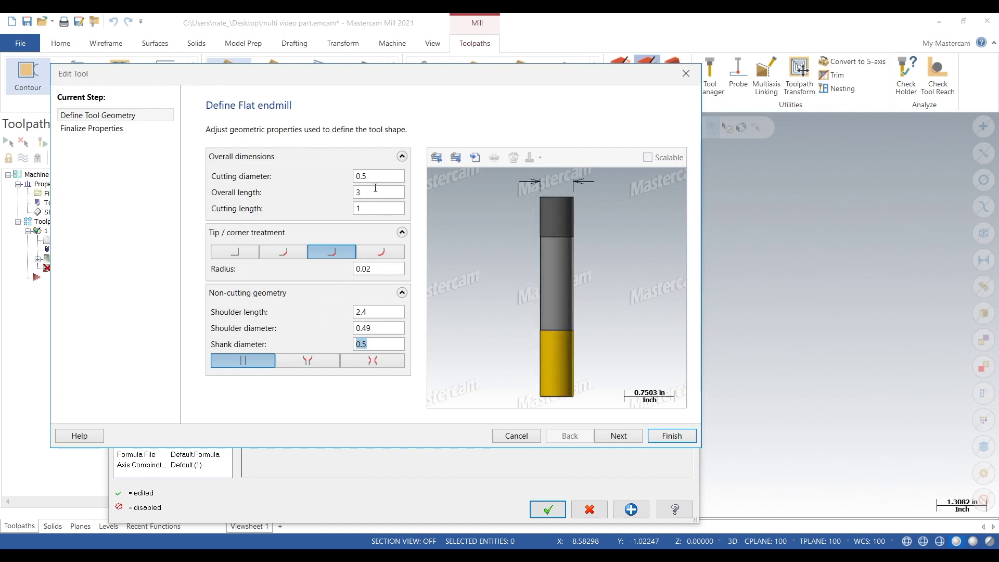
pyautogui.doubleClick(378, 192)
pyautogui.write('4')
pyautogui.press('Tab')
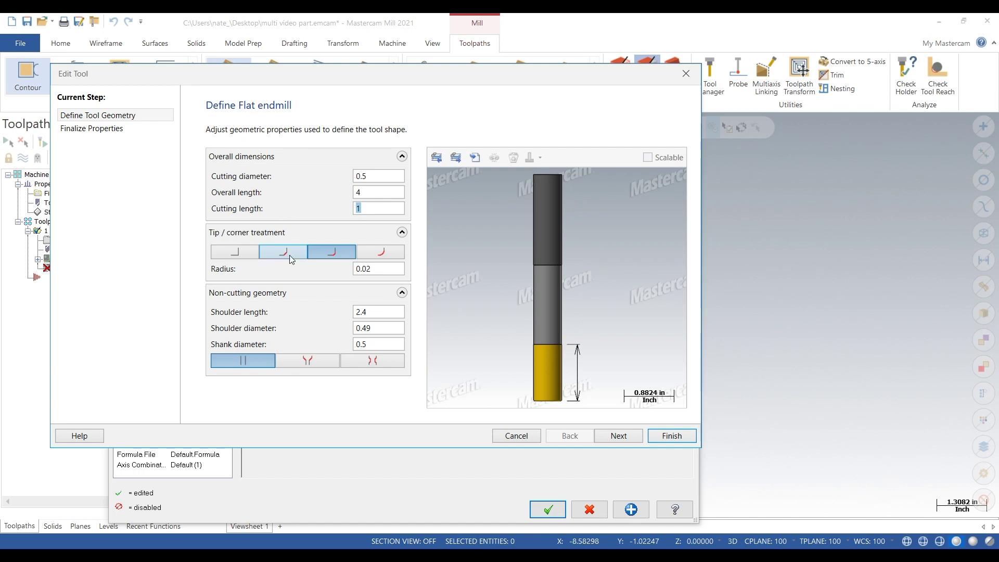
pyautogui.press('Tab')
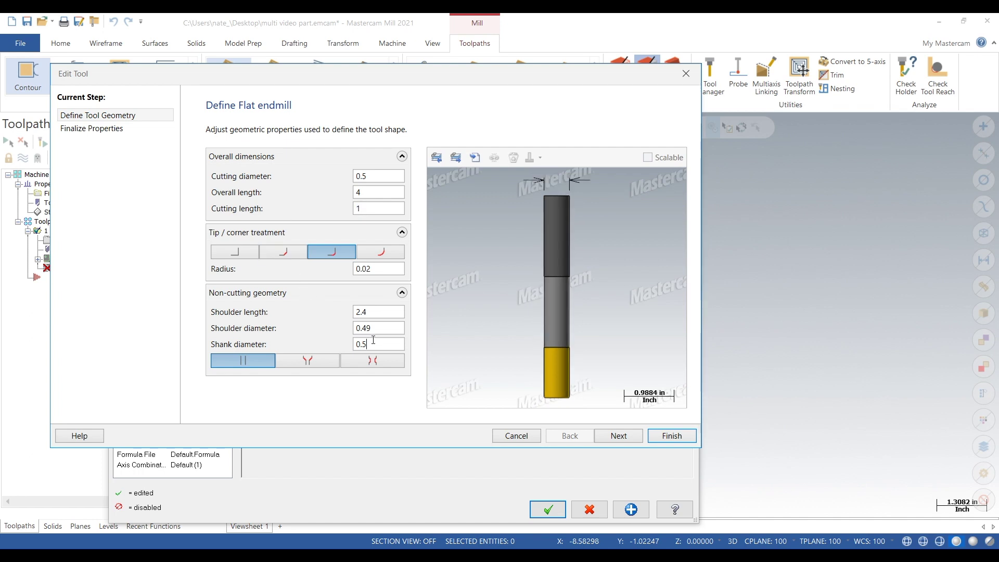
pyautogui.click(630, 436)
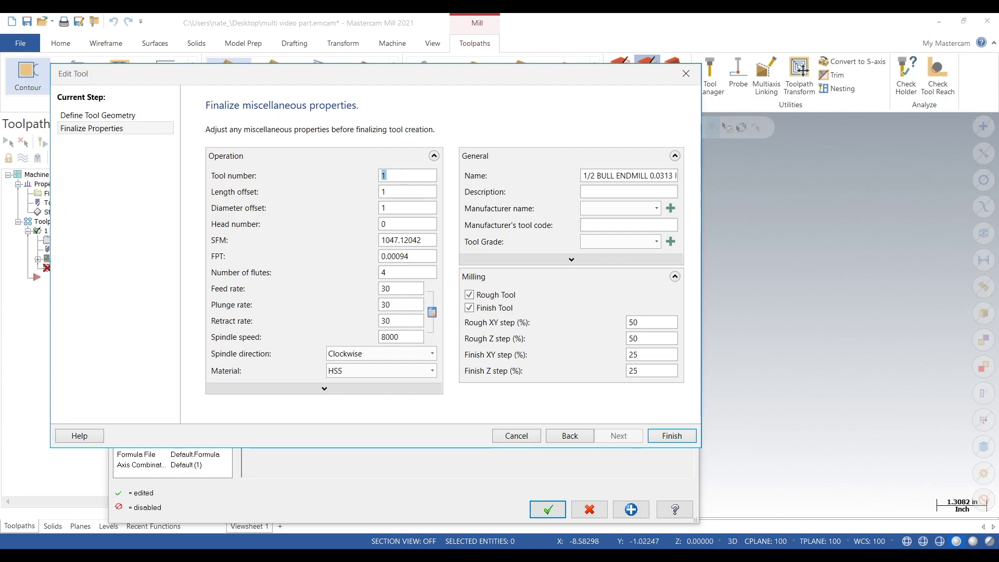
# - Look up the 1/2 Endmill Dynamic Mill values (1146 RPM, feed 20) on Easy Speeds And Feeds
pyautogui.moveTo(530, 538)
pyautogui.click(526, 503)
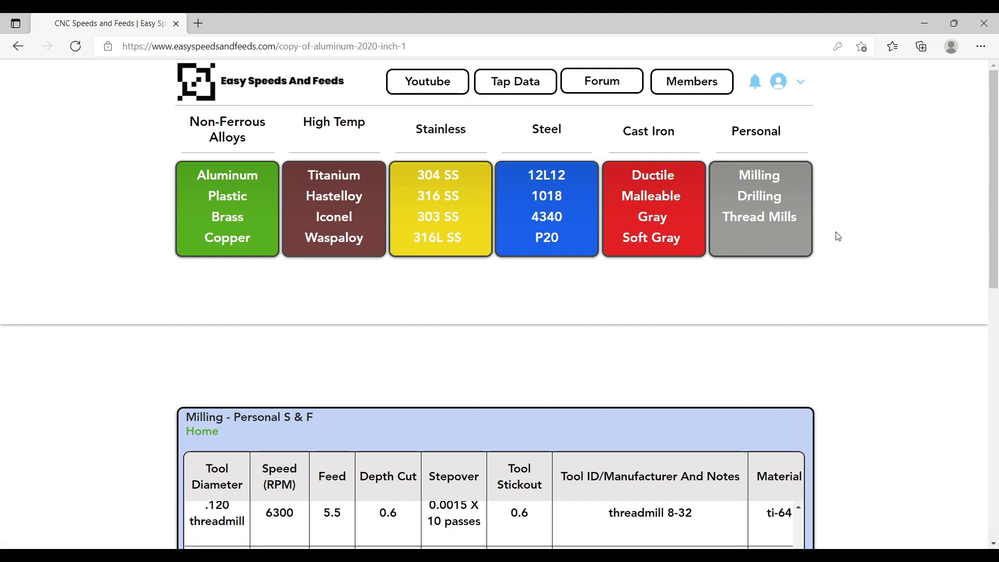
pyautogui.scroll(-7, 838, 237)
pyautogui.scroll(3, 382, 269)
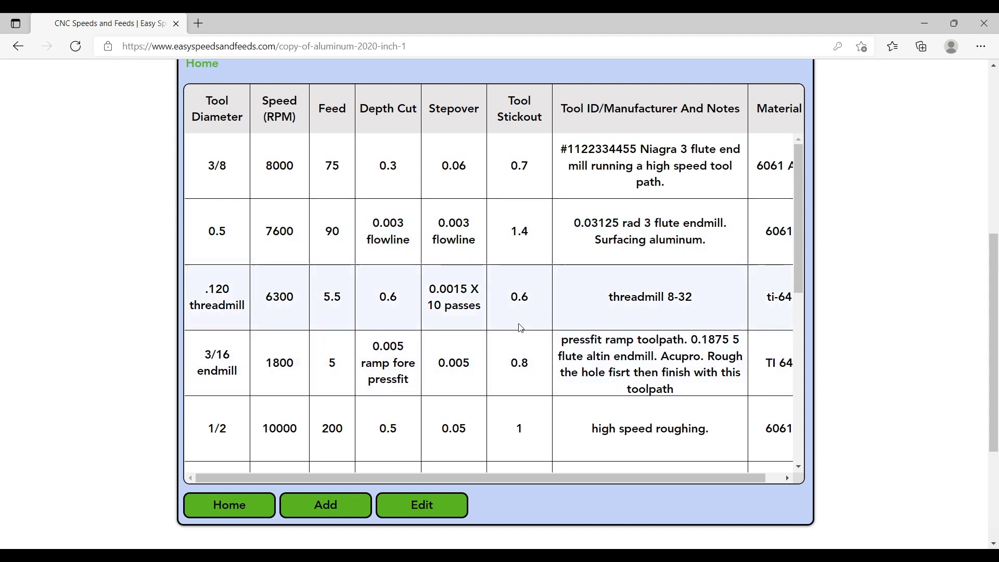
pyautogui.scroll(-1, 422, 311)
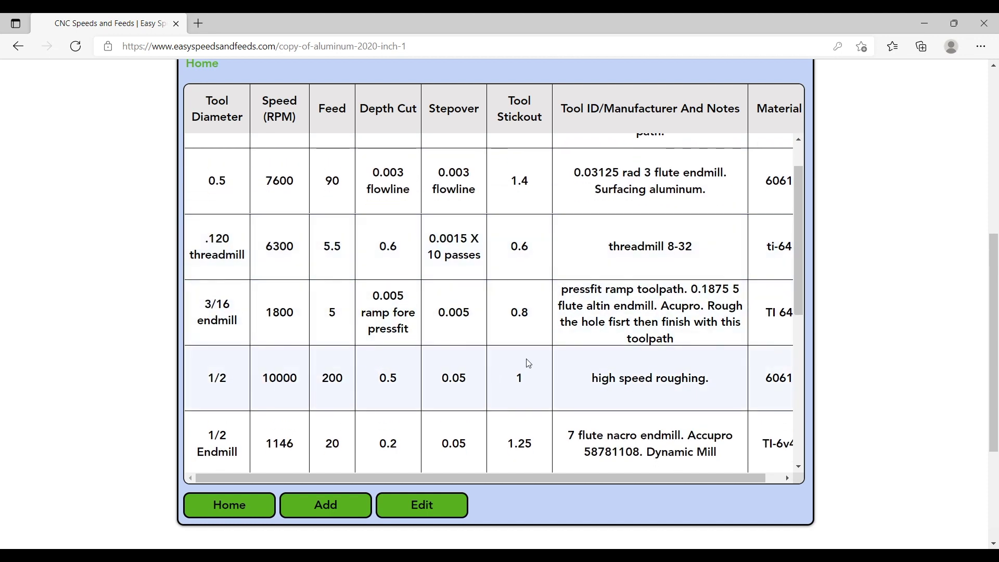
pyautogui.scroll(-2, 754, 406)
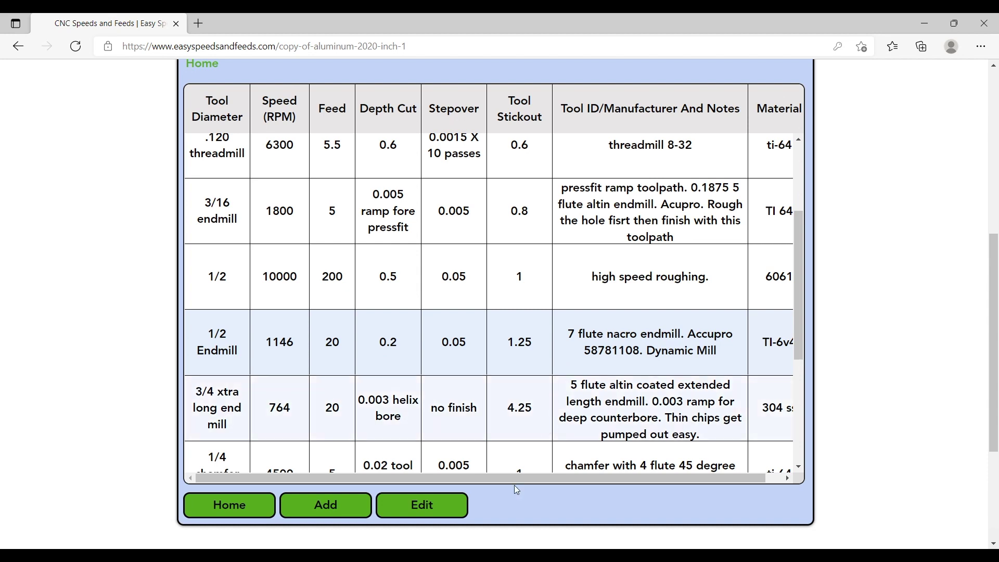
pyautogui.moveTo(496, 556)
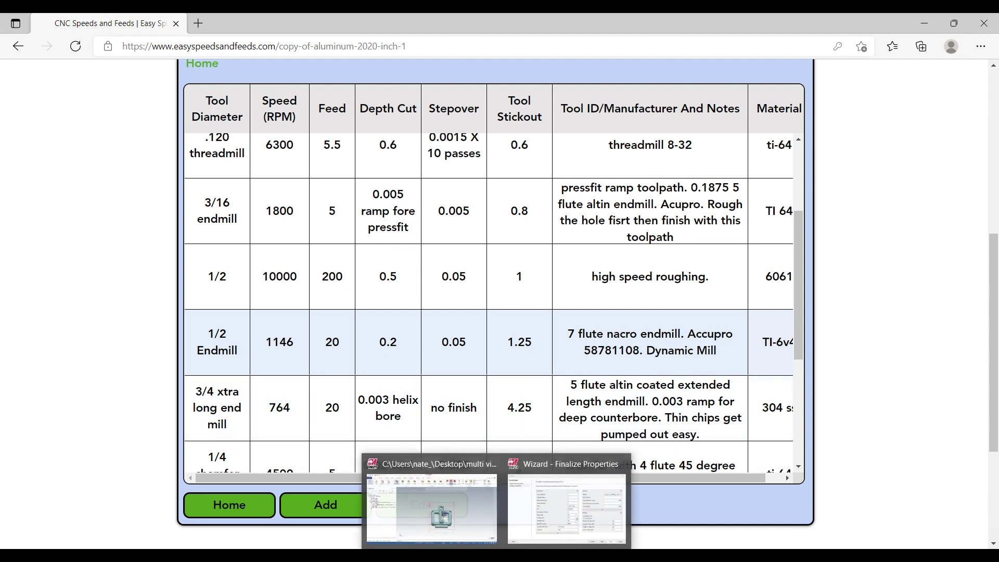
pyautogui.click(457, 526)
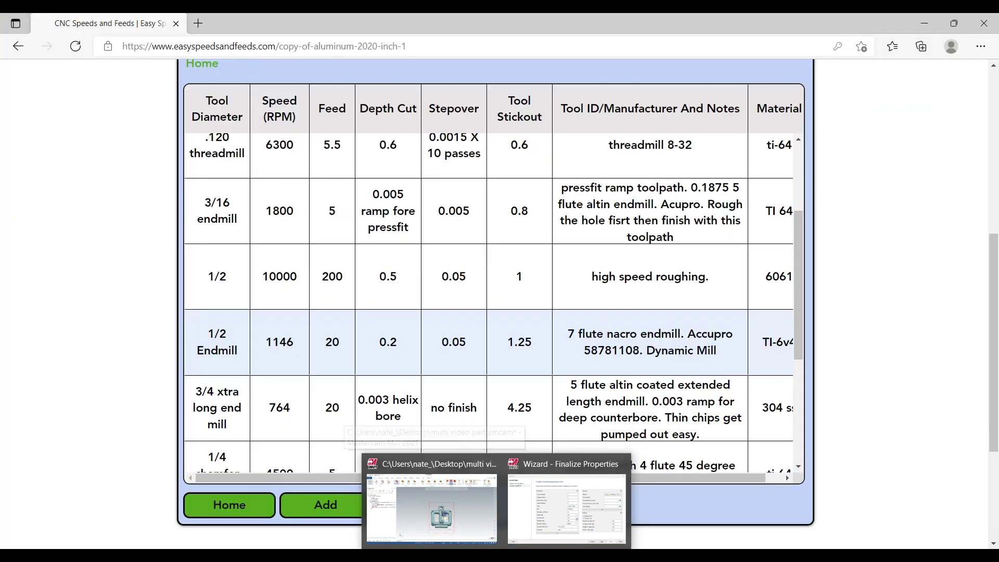
pyautogui.moveTo(529, 556)
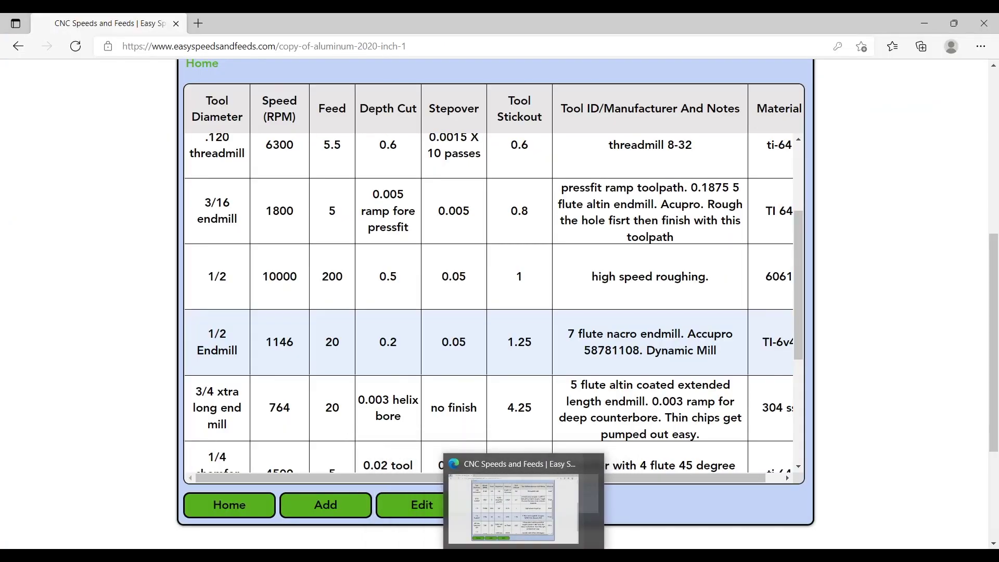
pyautogui.moveTo(496, 555)
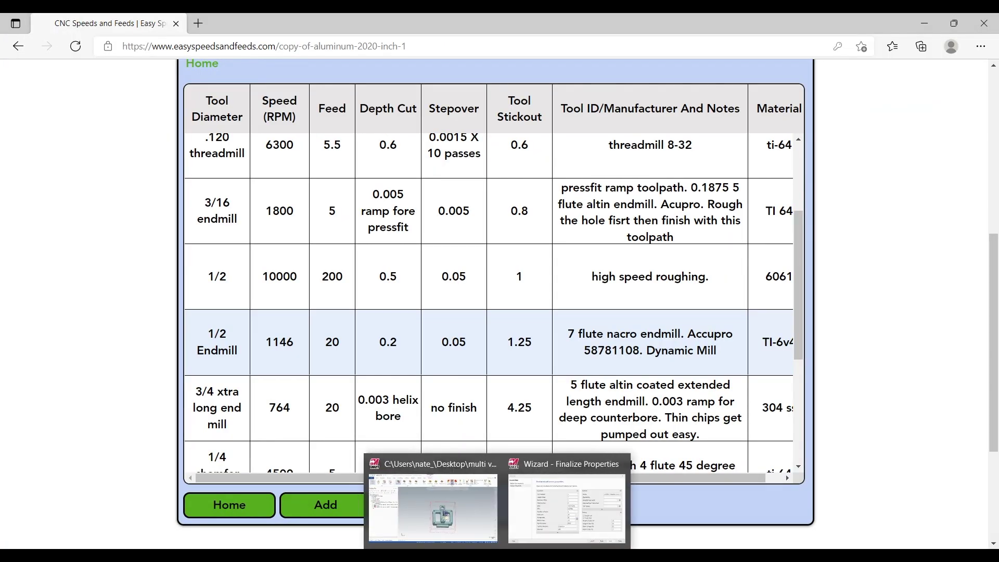
pyautogui.click(443, 507)
# - Enter 20 feed, plunge and retract rates, 1146 spindle speed and 7 flutes
pyautogui.doubleClick(399, 288)
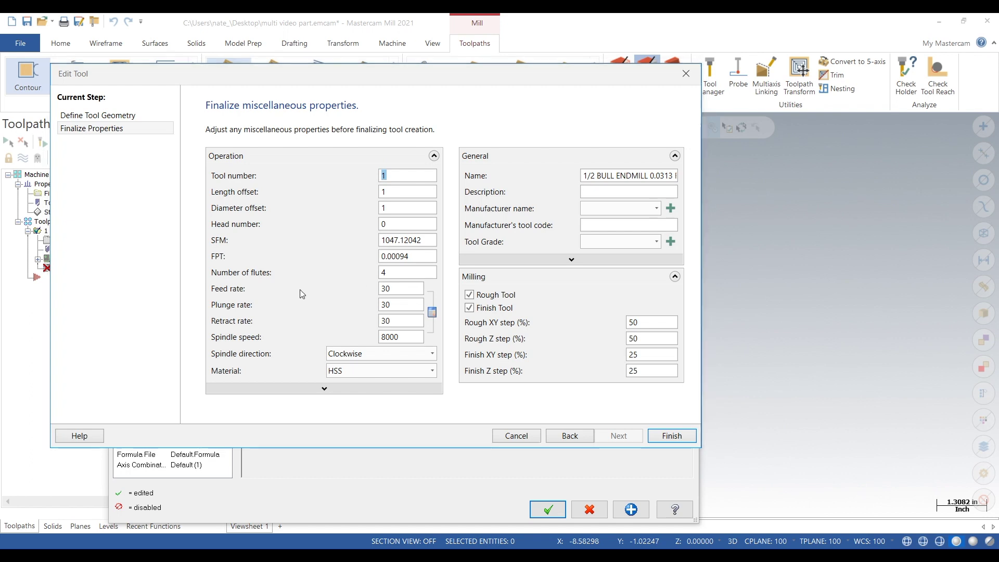
pyautogui.write('20')
pyautogui.press('Tab')
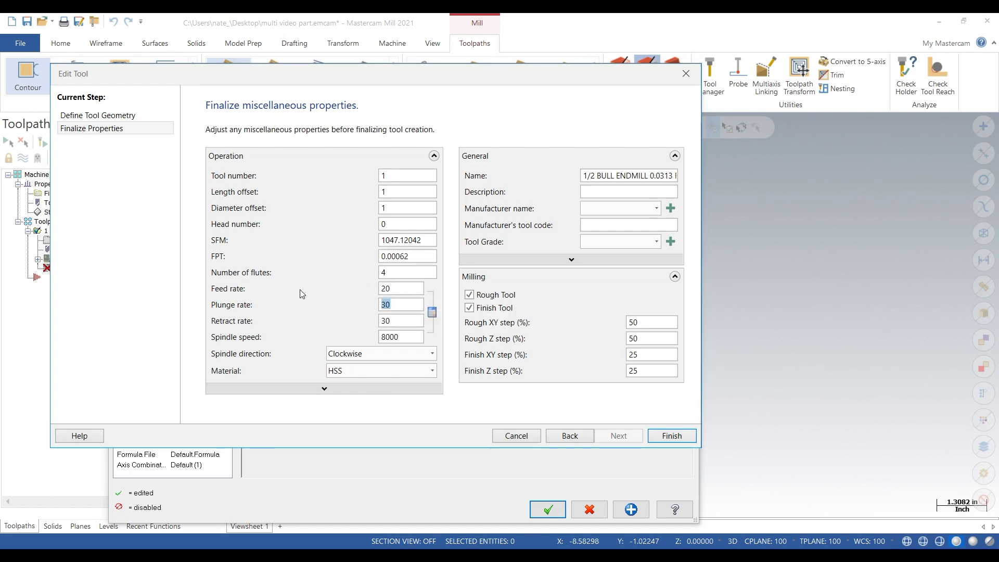
pyautogui.write('20')
pyautogui.press('Tab')
pyautogui.write('20')
pyautogui.press('Tab')
pyautogui.write('1146')
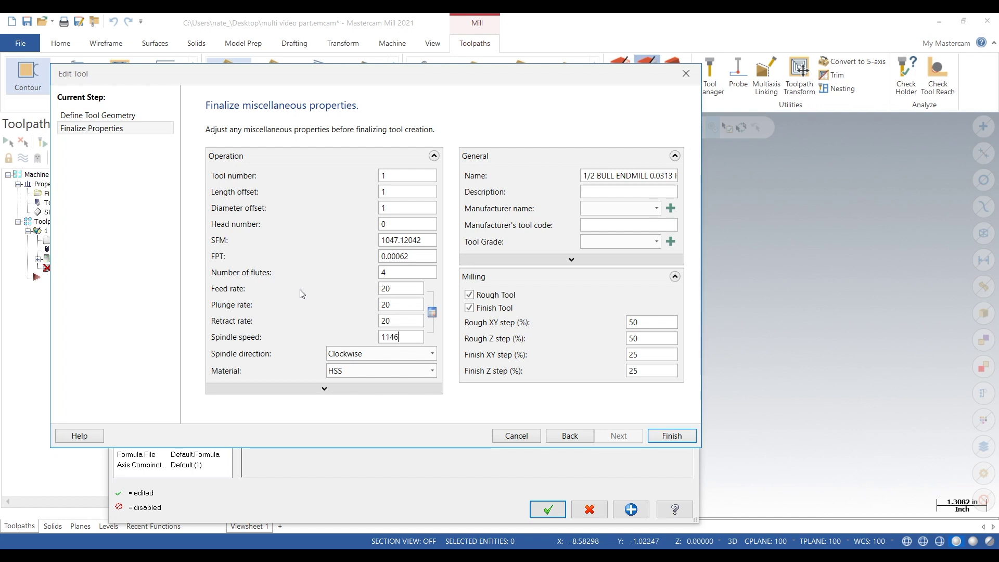
pyautogui.press('Tab')
pyautogui.press('Tab')
pyautogui.write('7')
pyautogui.press('Tab')
pyautogui.write('20')
pyautogui.press('Tab')
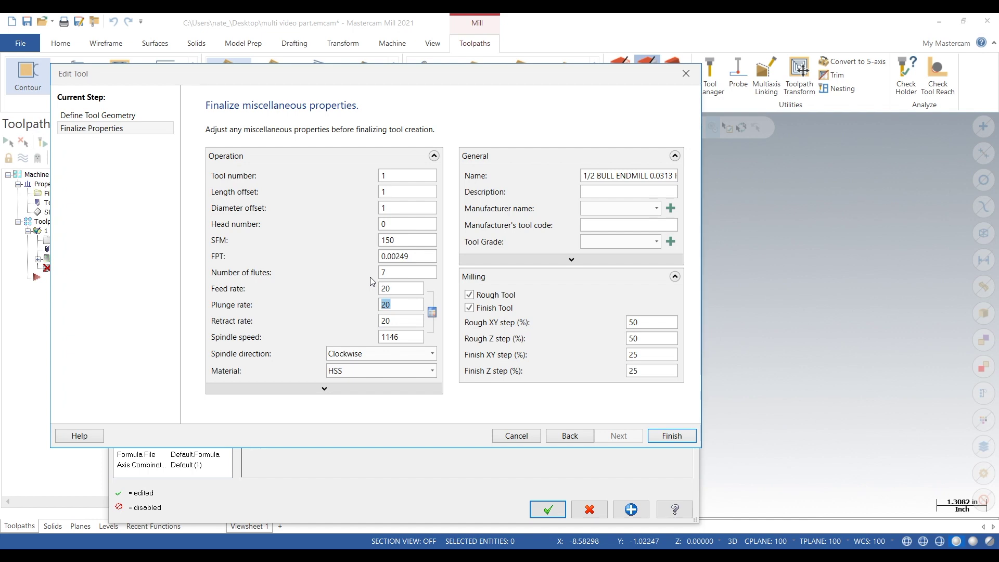
# - Rename the tool to 1/2 BULL ENDMILL 0.02 RAD and finish editing
pyautogui.click(413, 258)
pyautogui.press('BackSpace')
pyautogui.press('BackSpace')
pyautogui.press('BackSpace')
pyautogui.write('2')
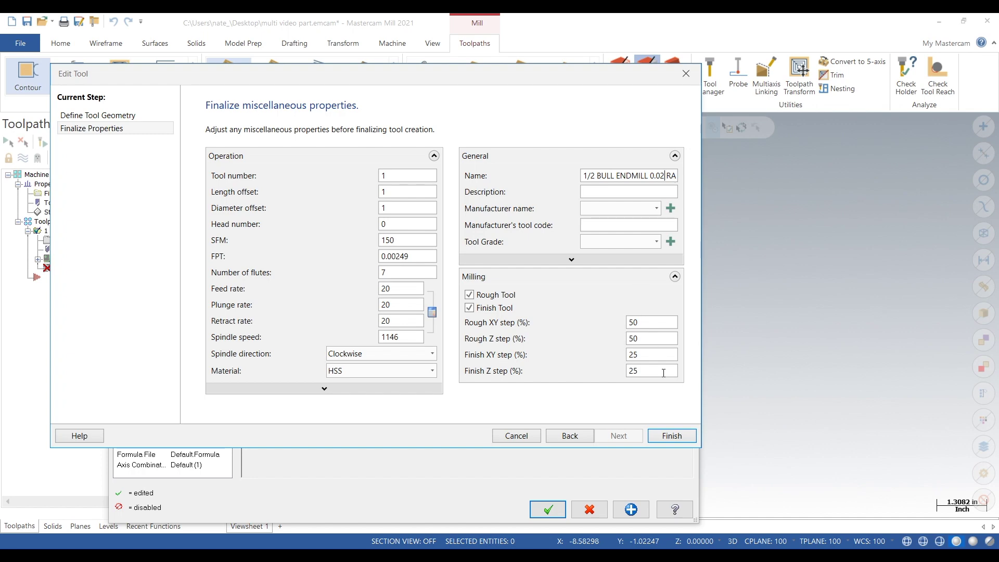
pyautogui.click(675, 437)
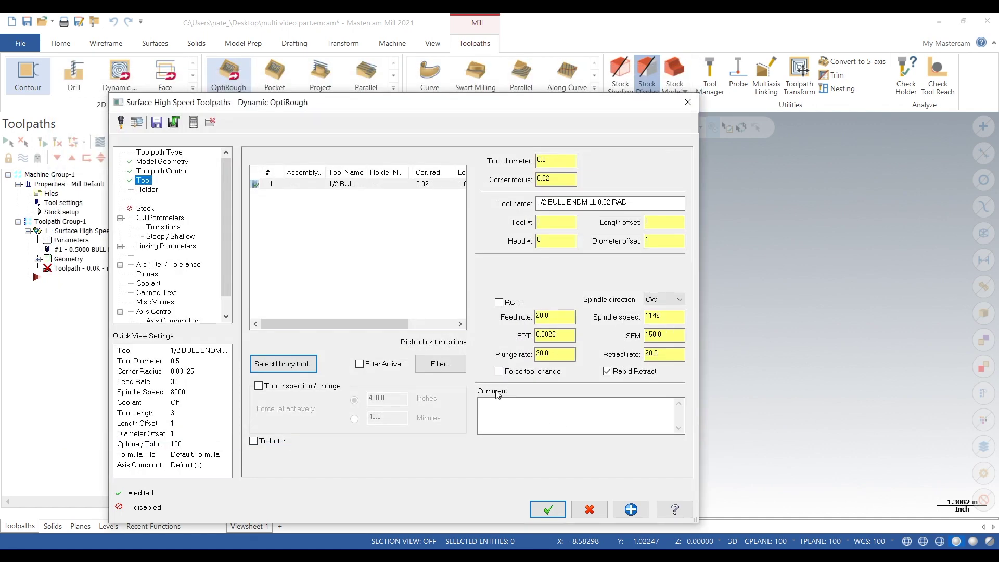
# - Set the OptiRough stepover to 0.03 and stepdown to 0.3
pyautogui.click(145, 210)
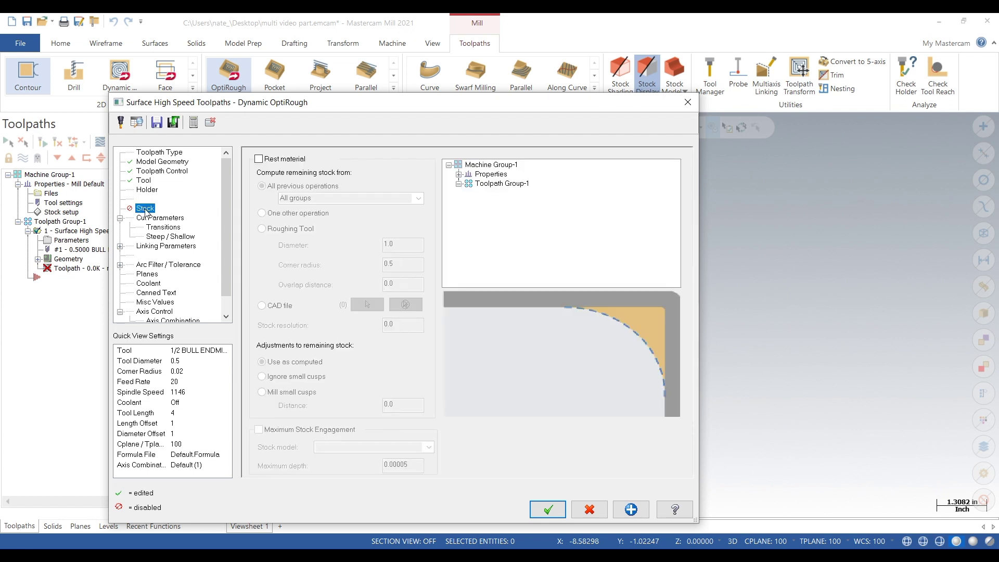
pyautogui.click(158, 218)
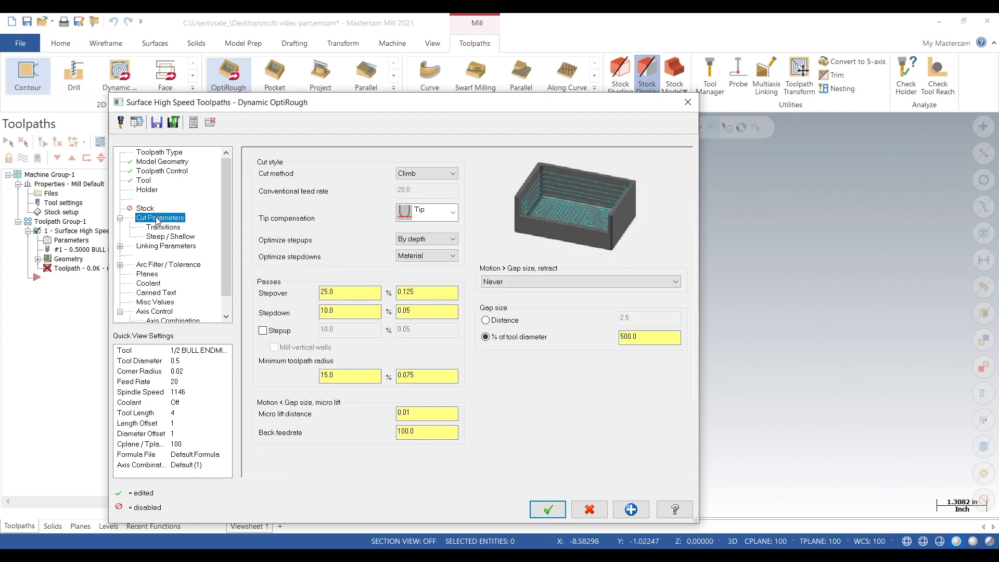
pyautogui.click(429, 292)
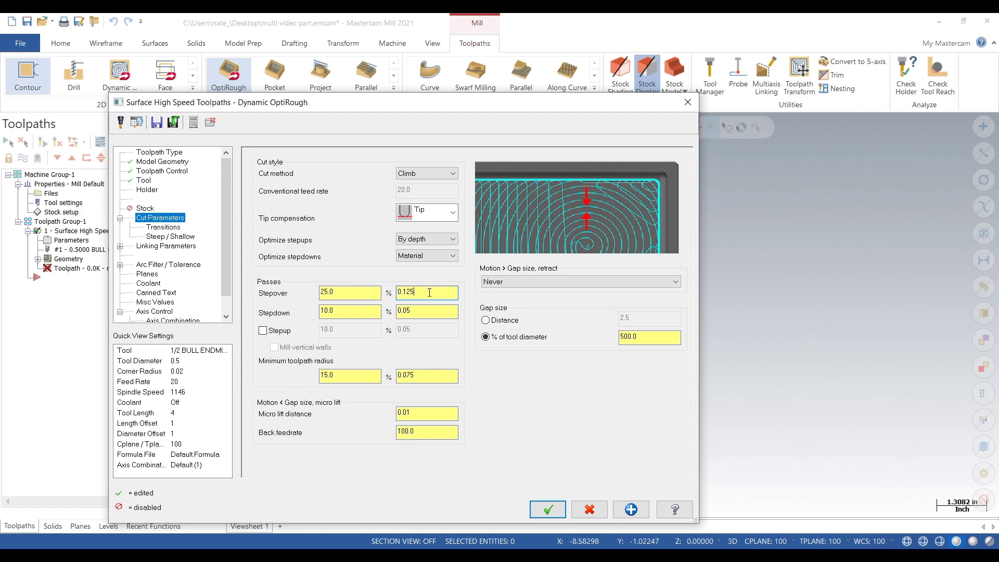
pyautogui.hotkey('shift', 'Home')
pyautogui.write('0.03')
pyautogui.click(449, 312)
pyautogui.hotkey('shift', 'Home')
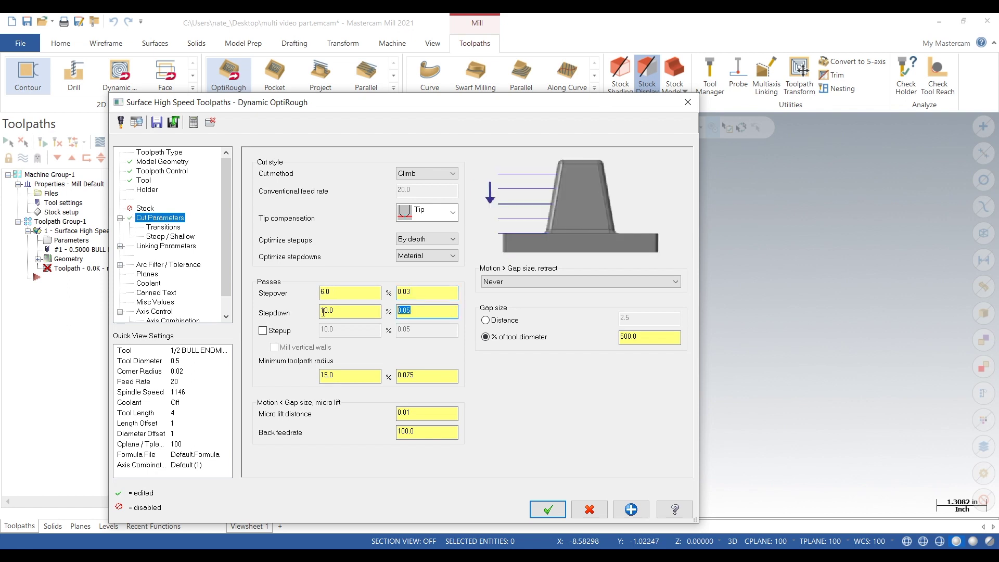
pyautogui.write('0.3')
pyautogui.click(443, 377)
# - Change the micro lift back feedrate from 100 to 200
pyautogui.click(441, 414)
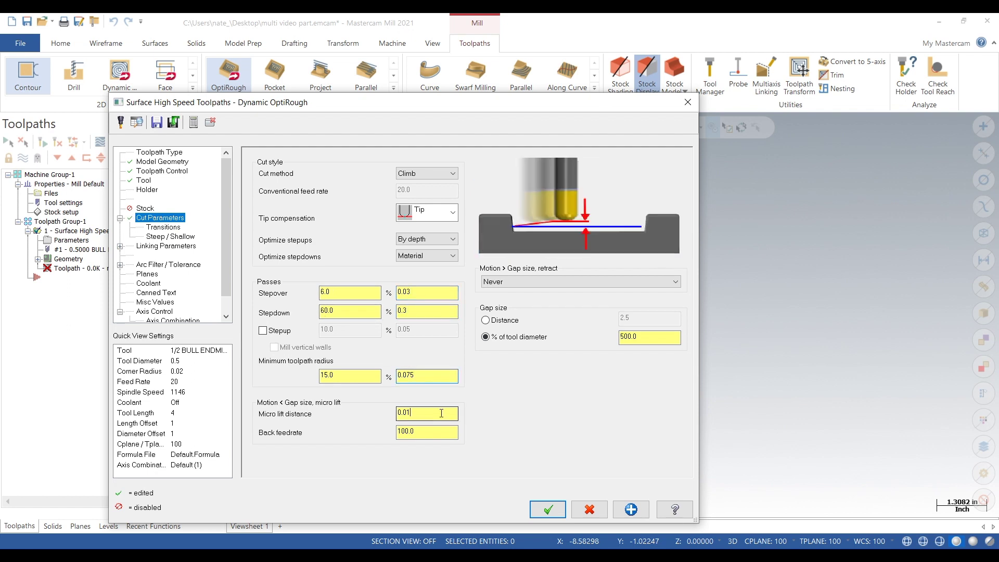
pyautogui.click(441, 434)
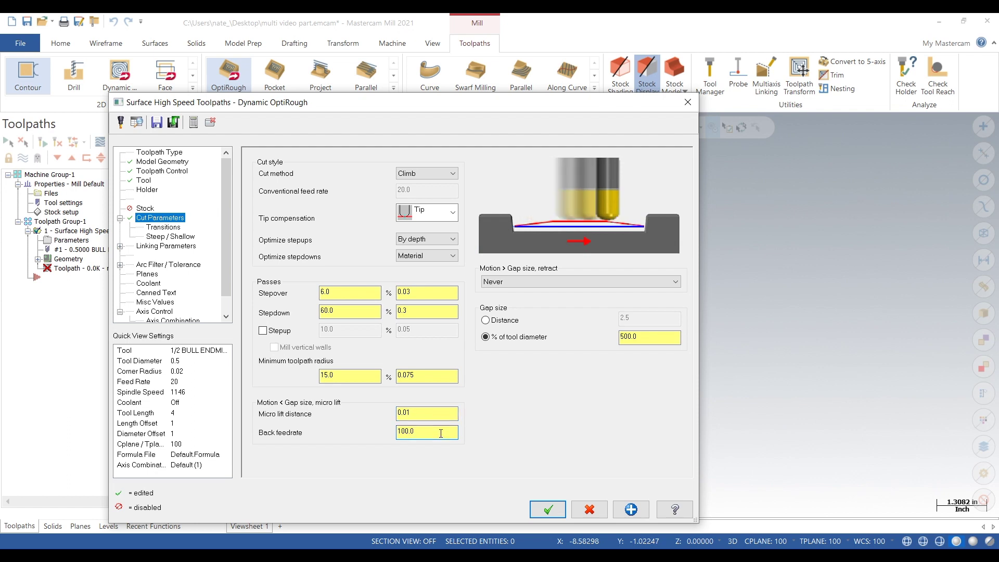
pyautogui.doubleClick(441, 433)
pyautogui.write('200')
pyautogui.click(424, 412)
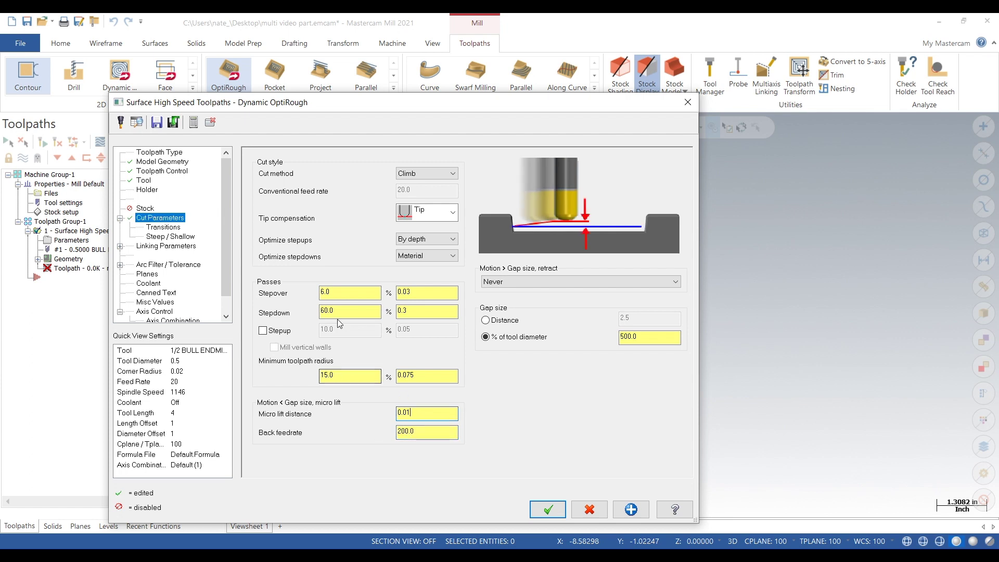
pyautogui.click(344, 313)
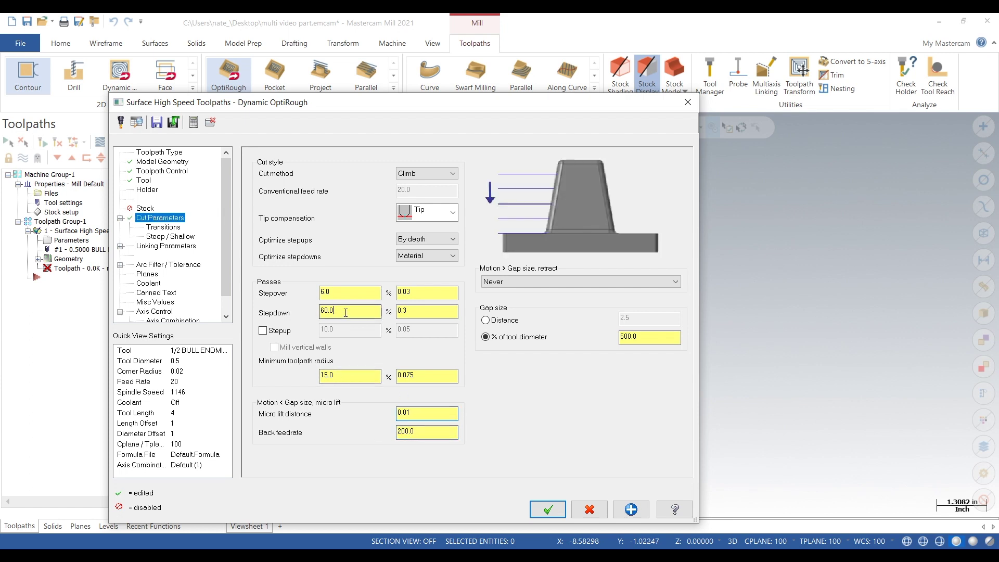
pyautogui.click(166, 228)
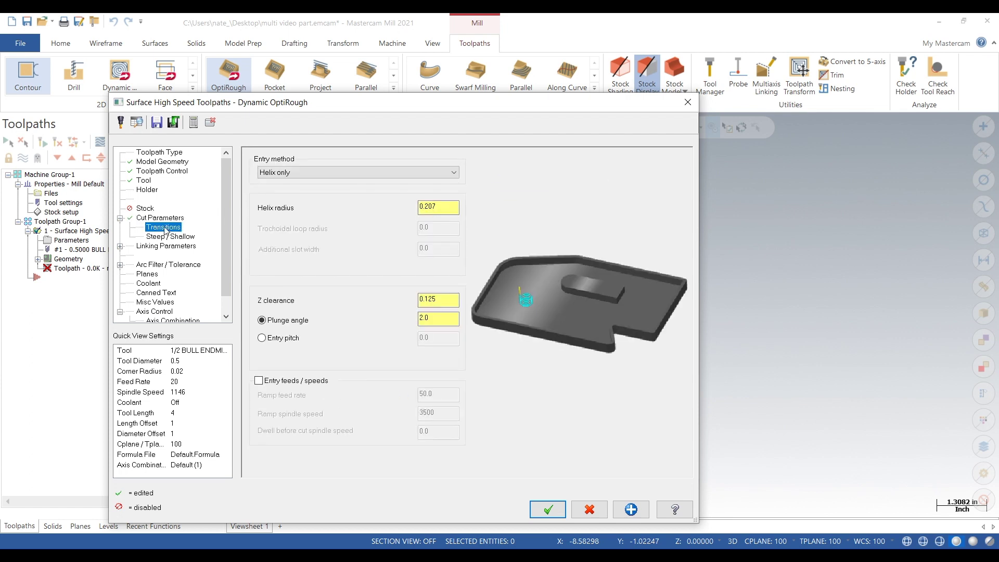
# - Change the helix entry plunge angle from 2.0 to 0.5, correcting a mistyped 0.05
pyautogui.click(438, 320)
pyautogui.doubleClick(437, 320)
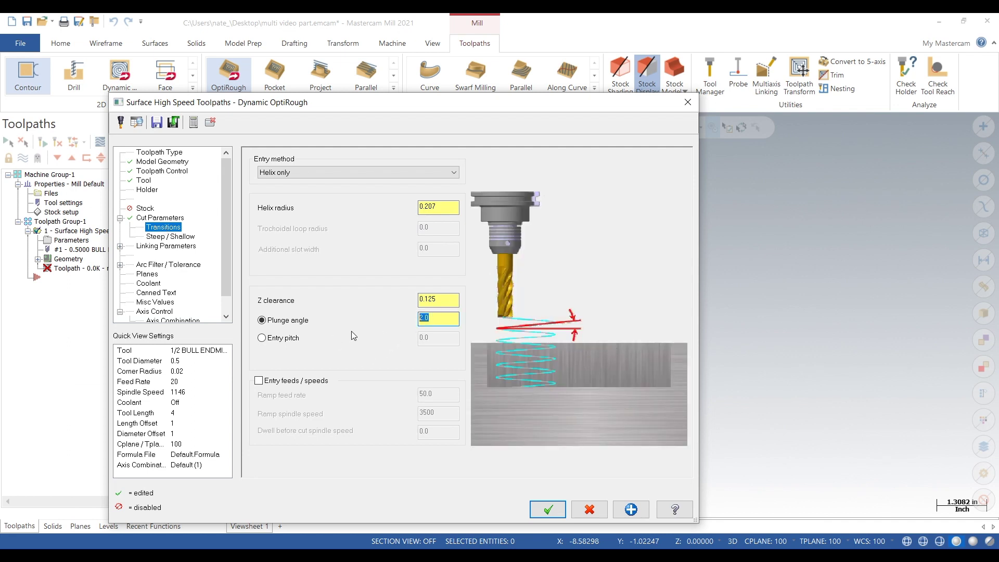
pyautogui.write('0.05')
pyautogui.click(450, 298)
pyautogui.click(442, 318)
pyautogui.doubleClick(442, 318)
pyautogui.write('0.5')
pyautogui.doubleClick(424, 318)
pyautogui.click(446, 208)
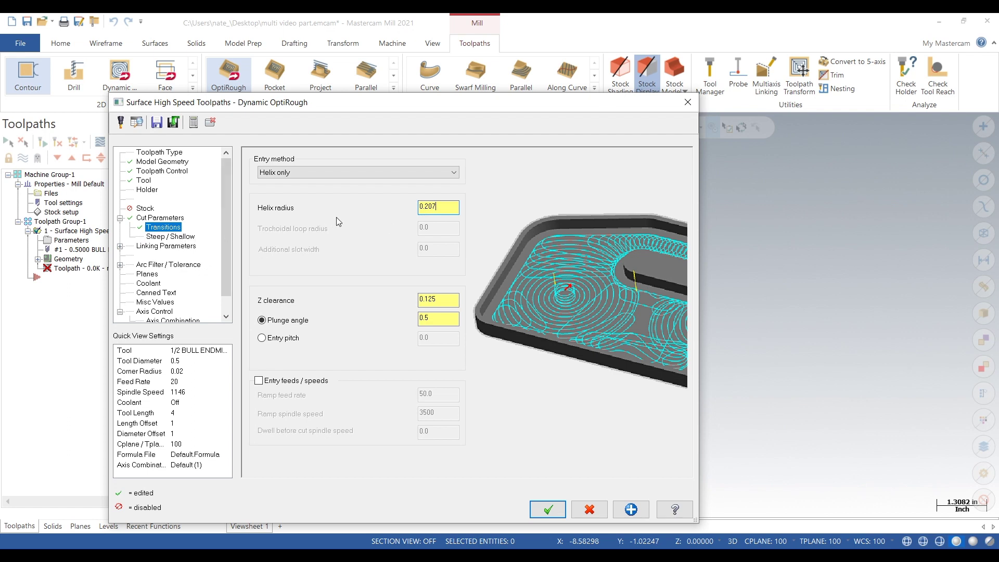
pyautogui.click(183, 236)
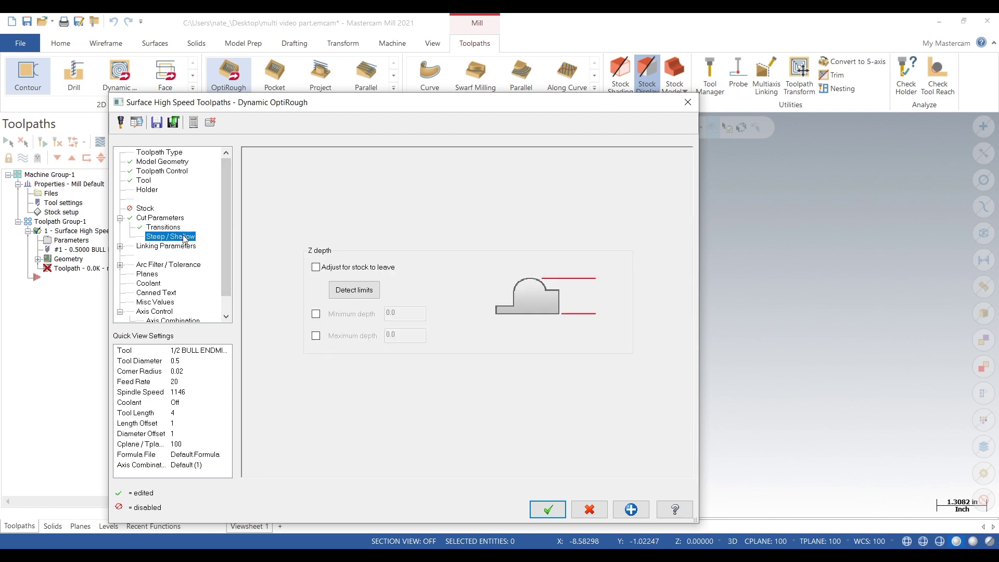
# - Review the linking, tolerance and planes pages and turn flood coolant on
pyautogui.click(182, 248)
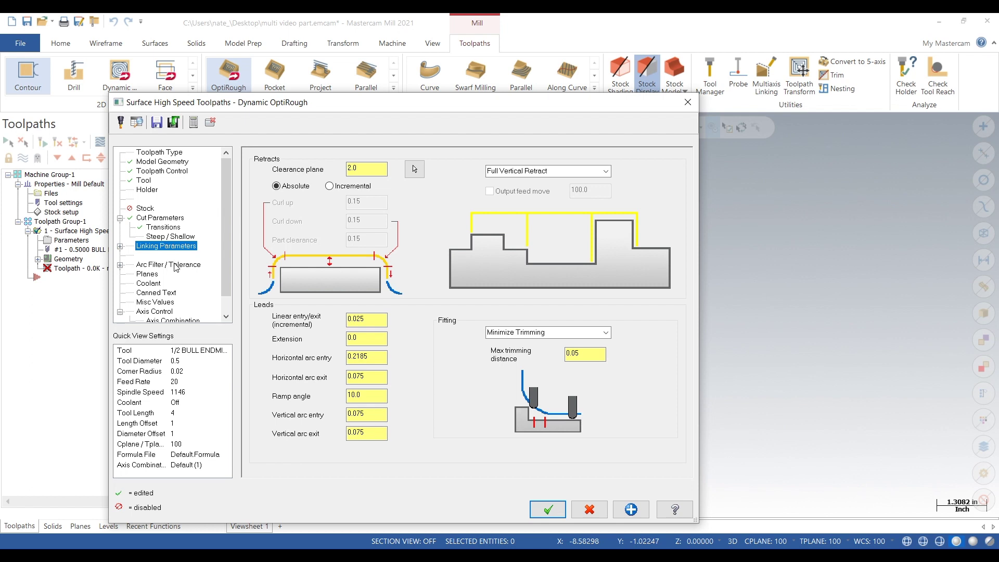
pyautogui.click(175, 265)
pyautogui.click(165, 274)
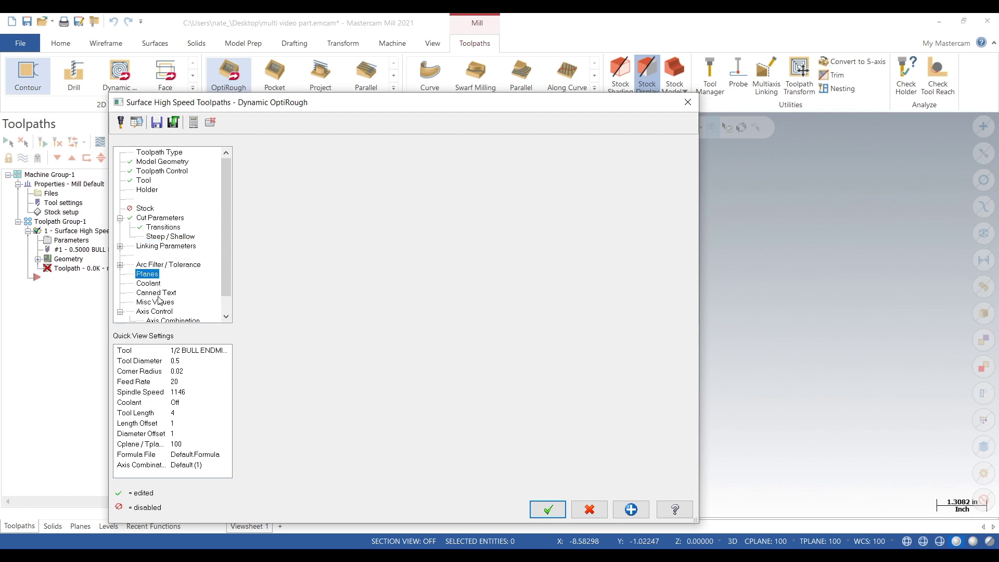
pyautogui.click(150, 285)
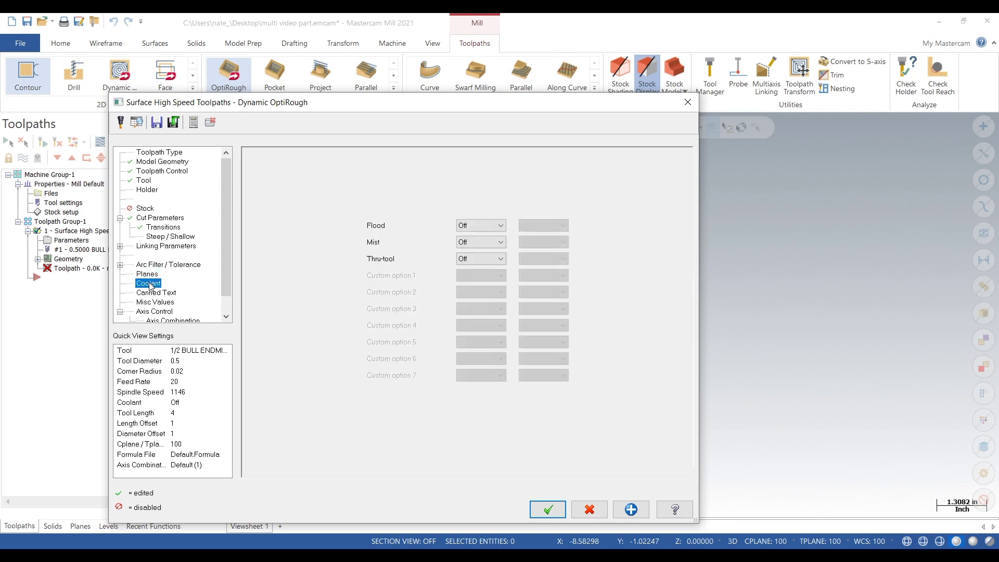
pyautogui.click(480, 225)
pyautogui.click(476, 243)
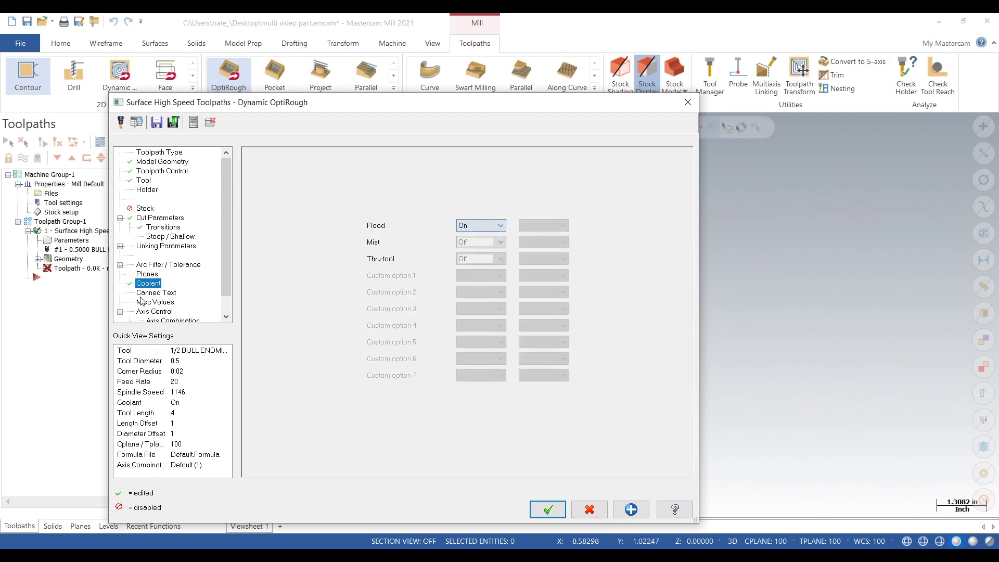
pyautogui.click(144, 294)
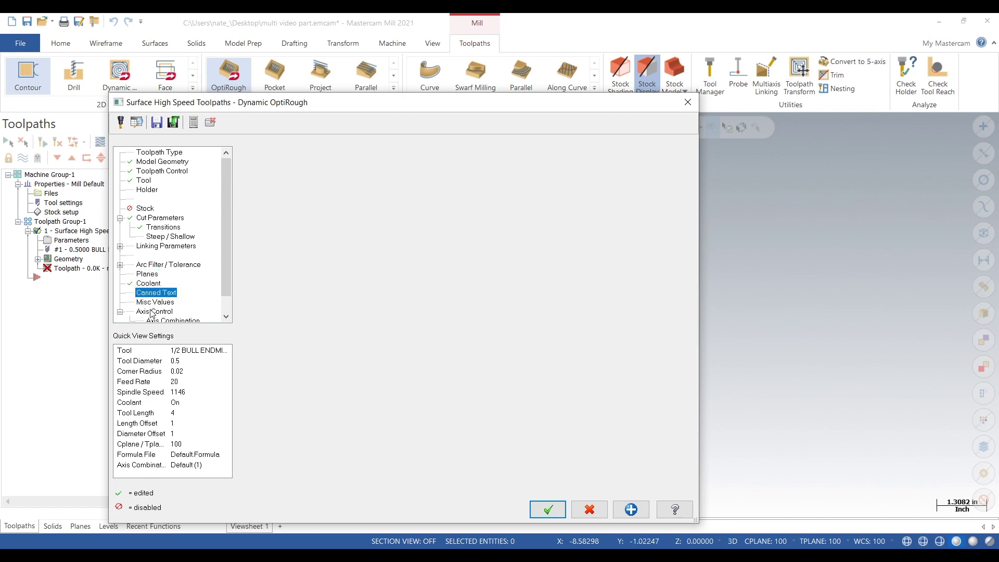
pyautogui.click(161, 319)
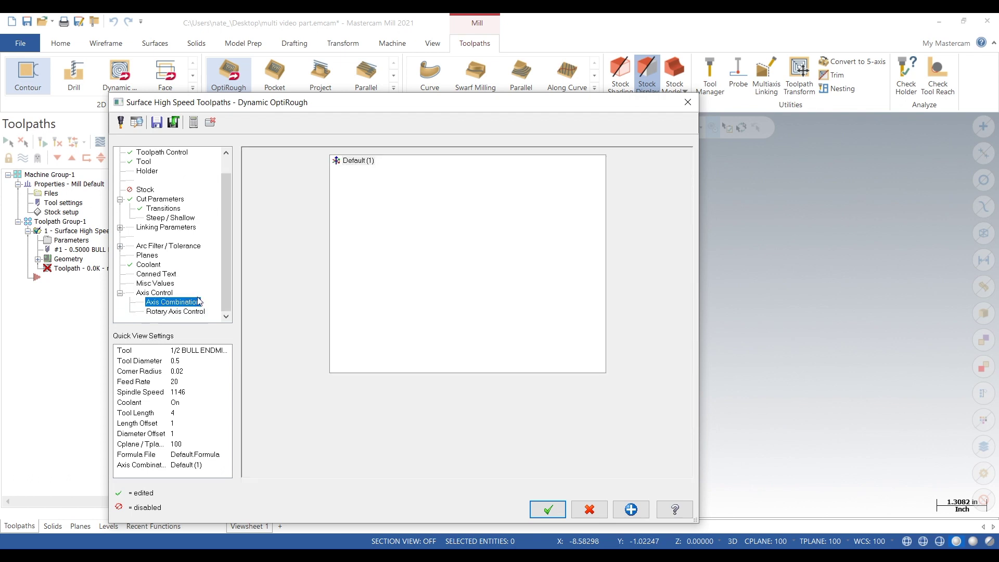
# - Recheck geometry, boundary, tool, stock, cut and transition pages, ending on Steep / Shallow
pyautogui.scroll(1, 198, 301)
pyautogui.click(165, 161)
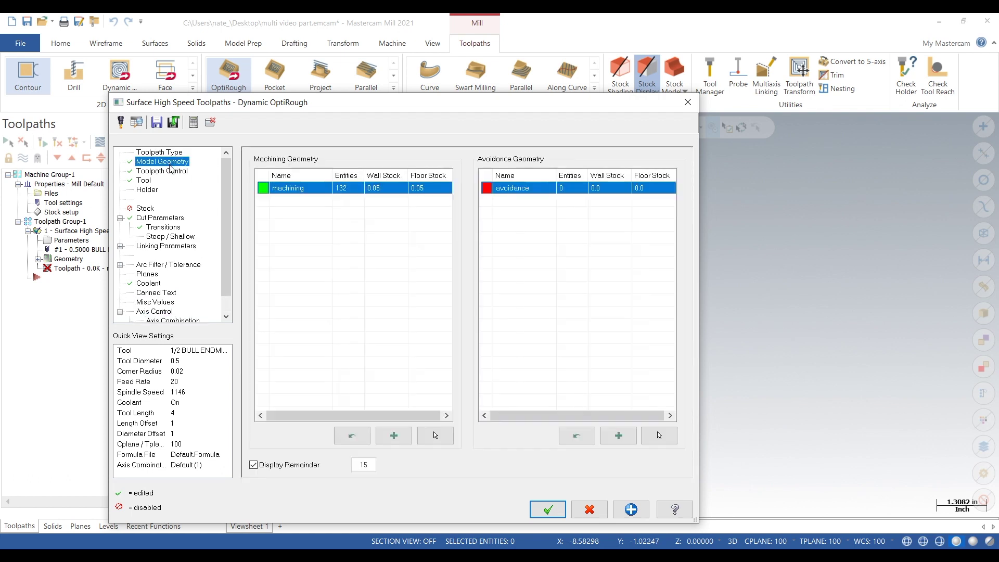
pyautogui.click(162, 171)
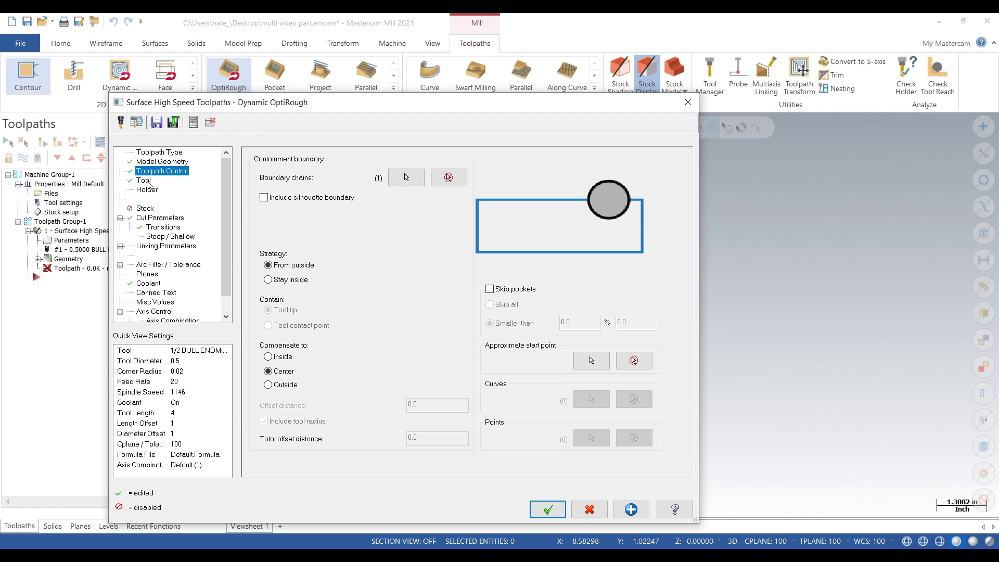
pyautogui.click(147, 181)
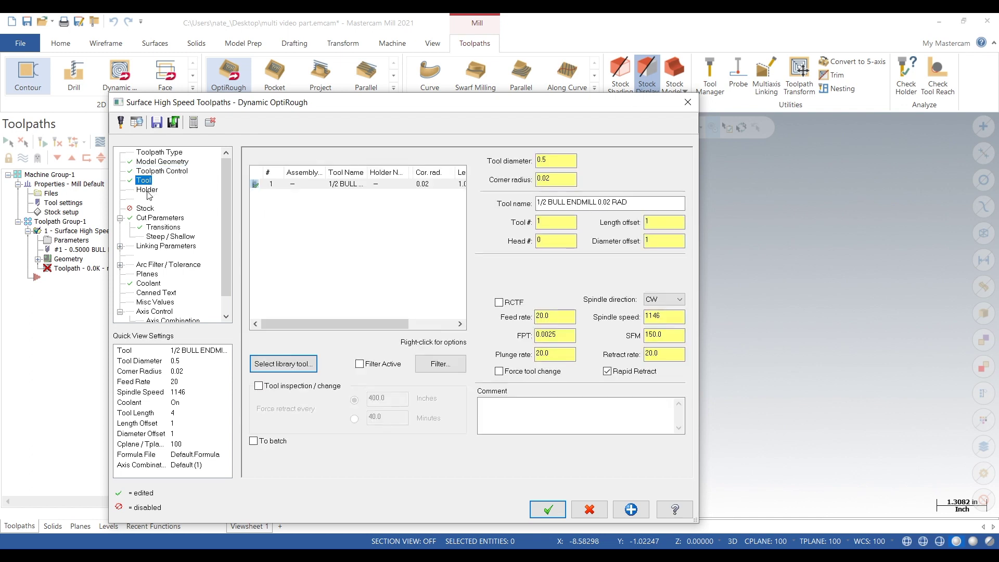
pyautogui.click(152, 210)
pyautogui.click(159, 219)
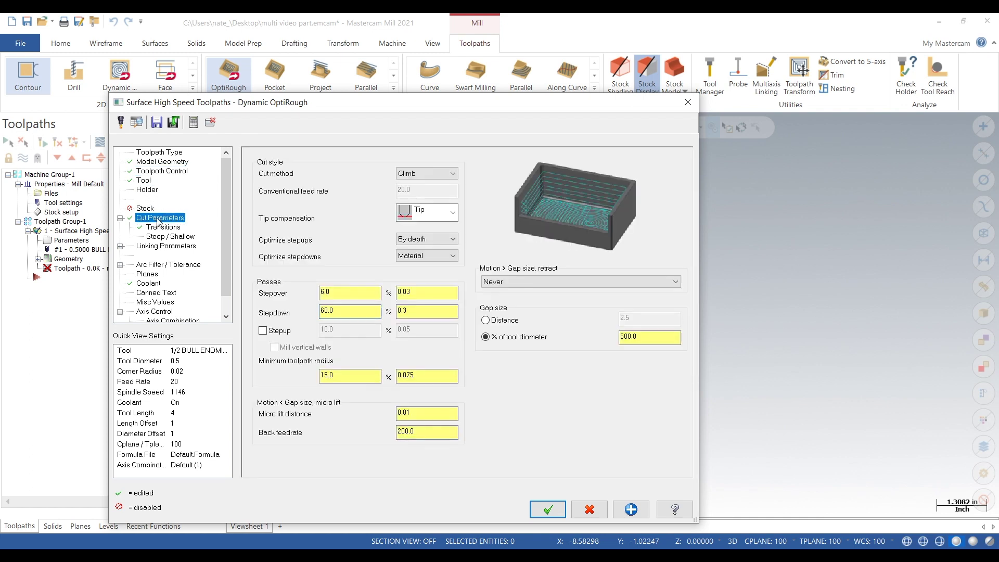
pyautogui.click(162, 228)
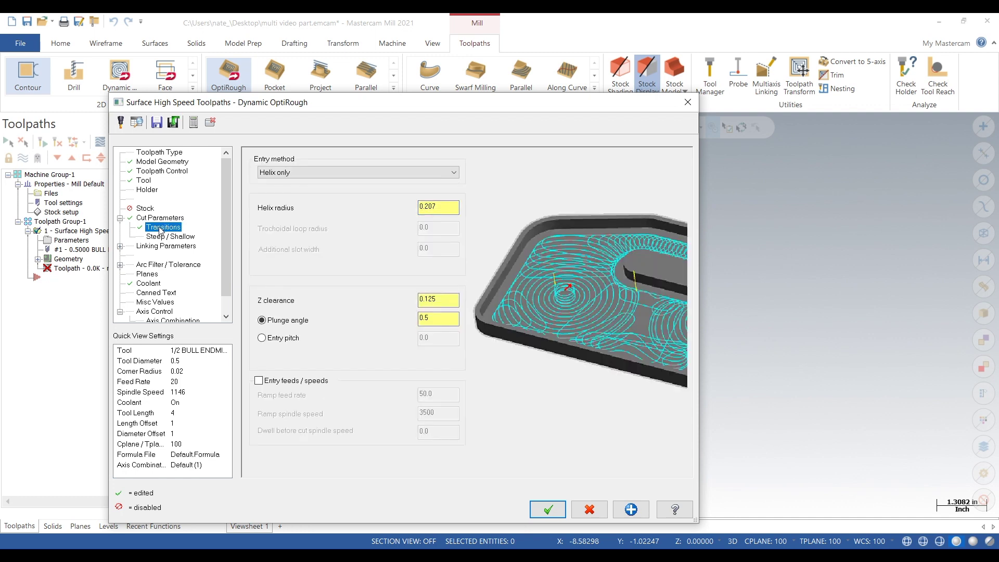
pyautogui.click(168, 238)
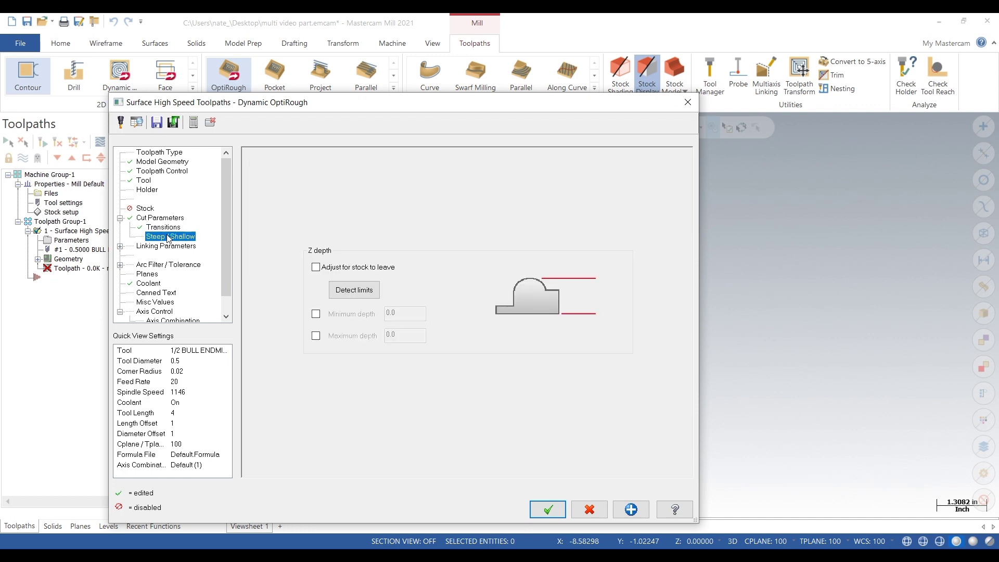
# - Enable a maximum depth of -2.2 and accept the OptiRough settings
pyautogui.click(316, 336)
pyautogui.click(396, 335)
pyautogui.moveTo(409, 337); pyautogui.dragTo(354, 338)
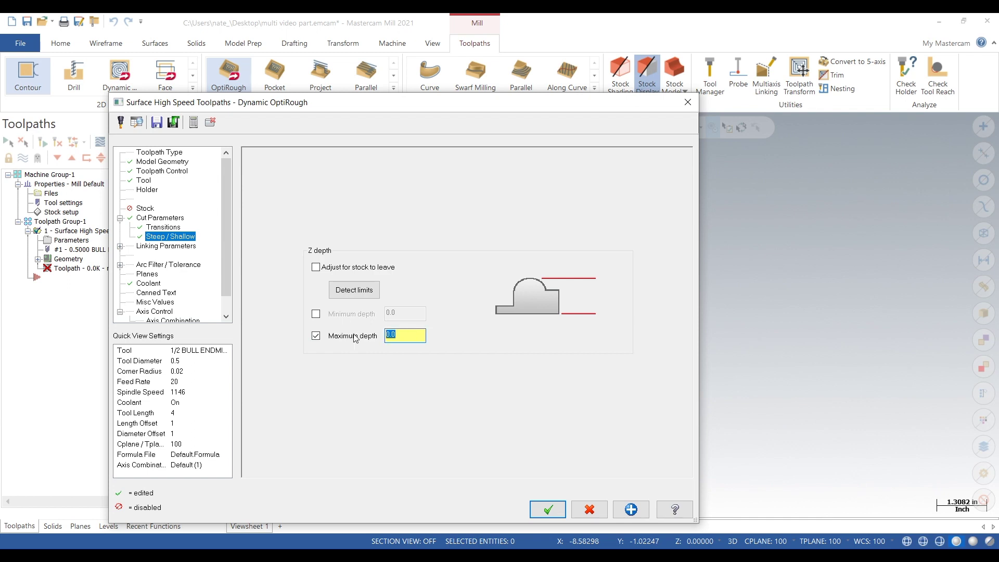
pyautogui.write('-2.2')
pyautogui.click(564, 512)
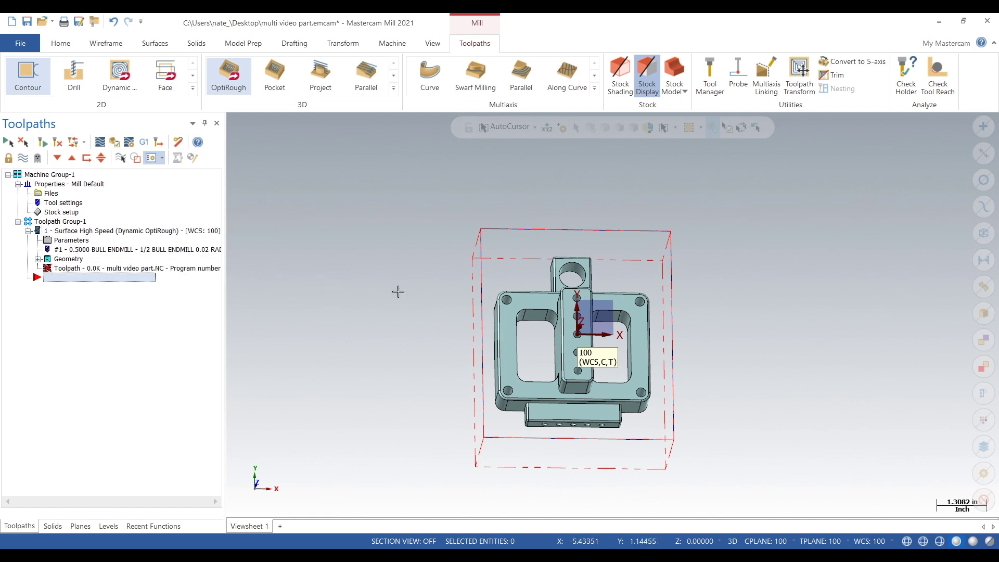
# - Tilt the view to show the part and its stock box in 3D
pyautogui.moveTo(440, 326); pyautogui.dragTo(427, 303, button='middle')
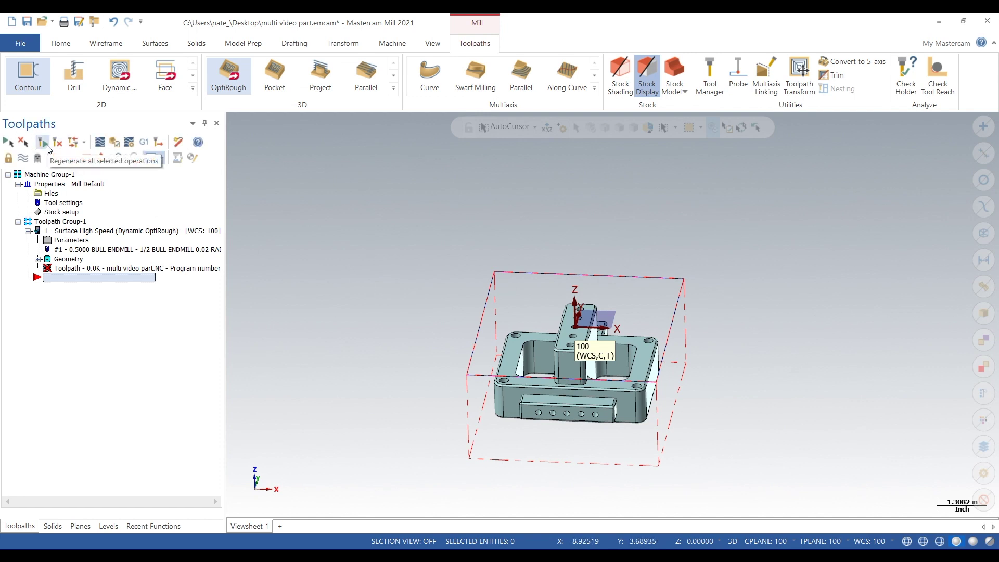
pyautogui.click(47, 148)
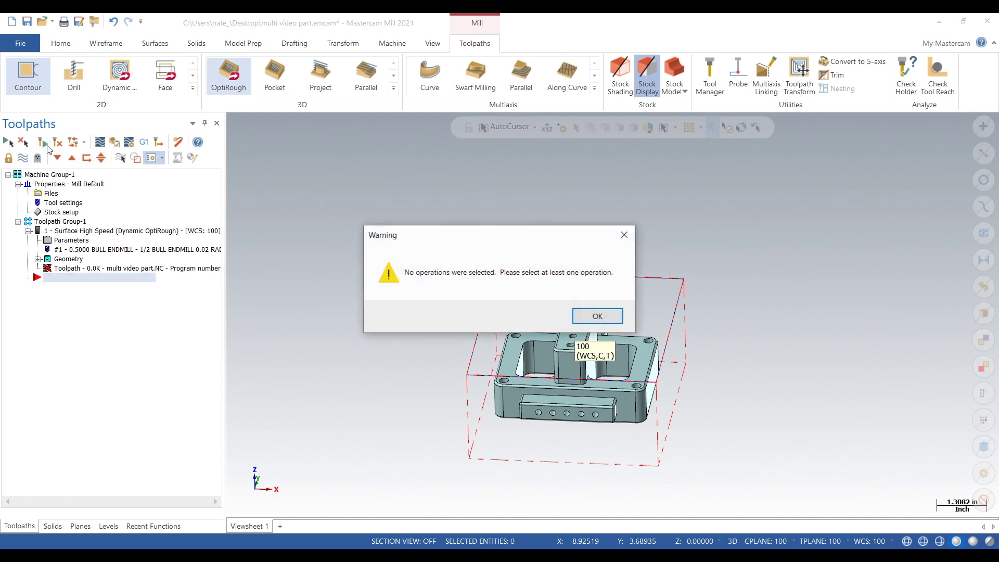
pyautogui.click(599, 317)
pyautogui.click(214, 231)
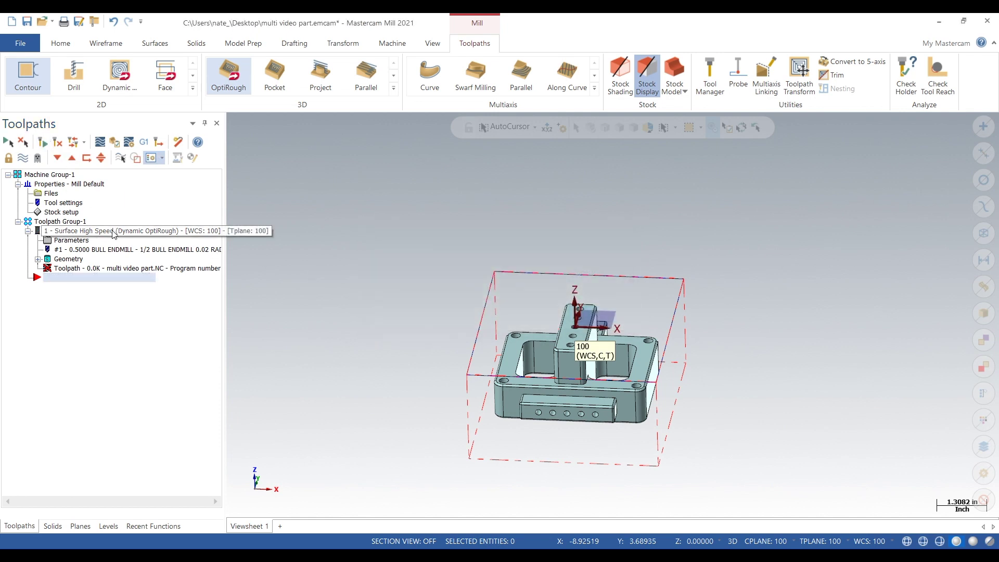
pyautogui.click(43, 144)
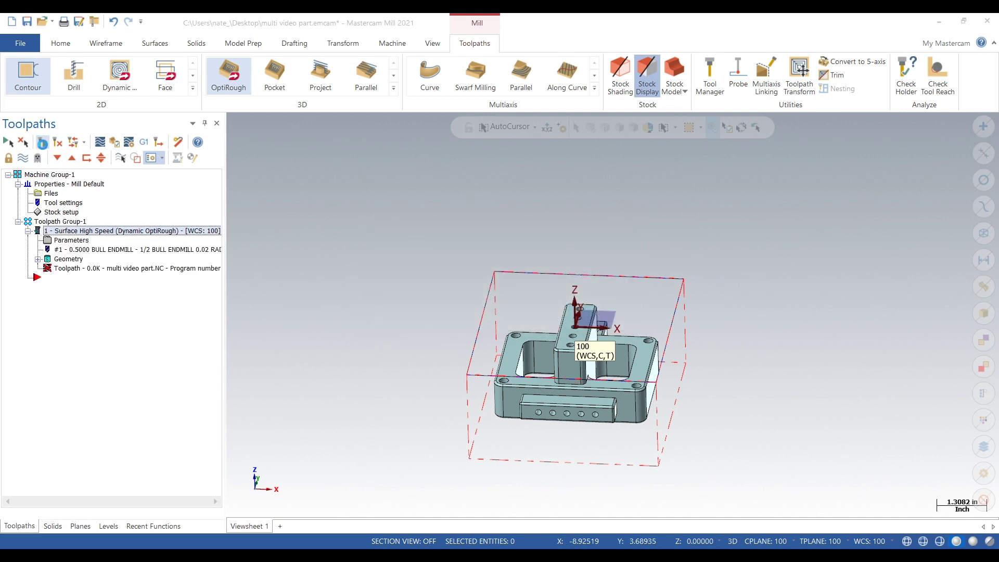
pyautogui.click(591, 319)
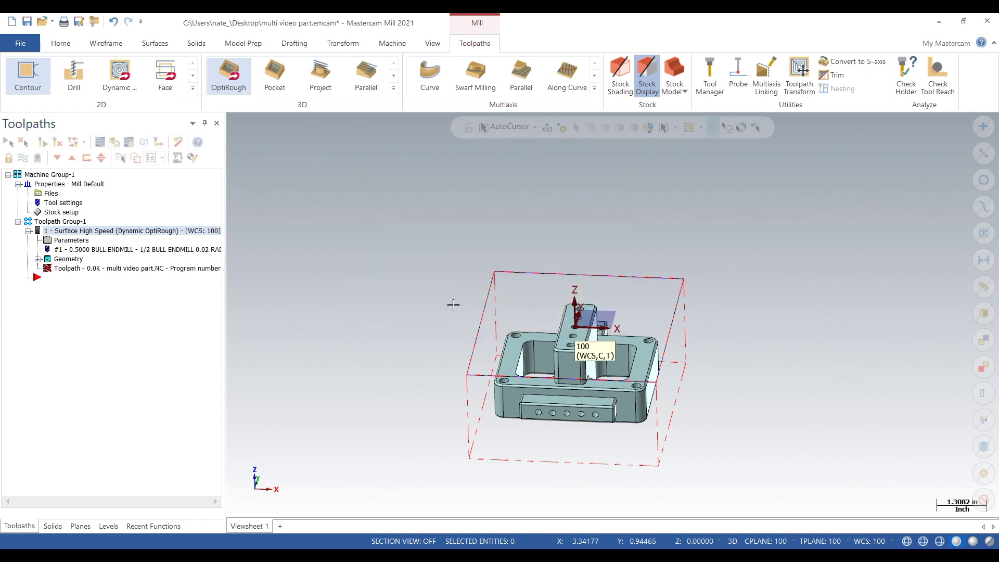
pyautogui.scroll(-3, 453, 306)
pyautogui.moveTo(453, 305); pyautogui.dragTo(637, 334, button='middle')
pyautogui.scroll(1, 637, 335)
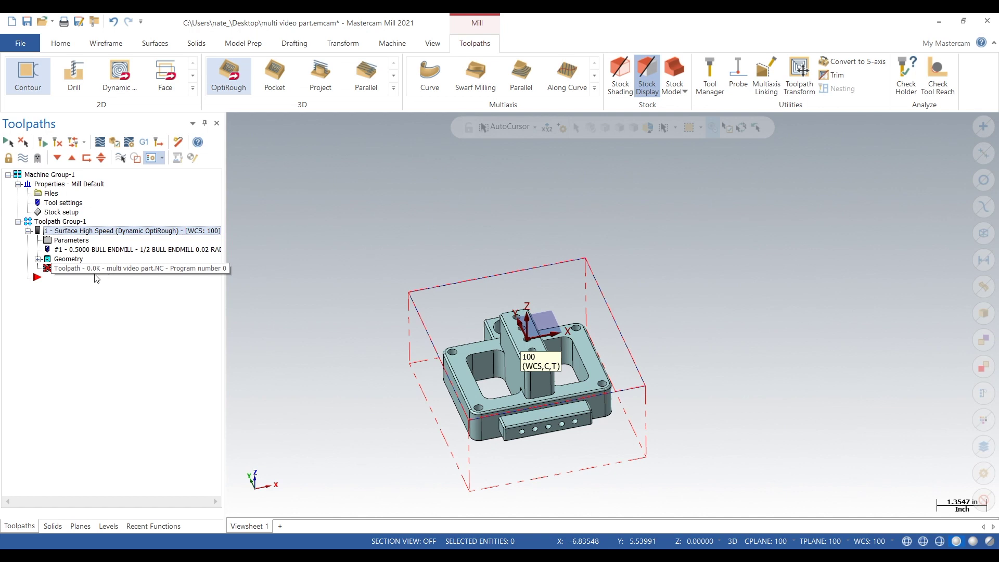
pyautogui.click(42, 222)
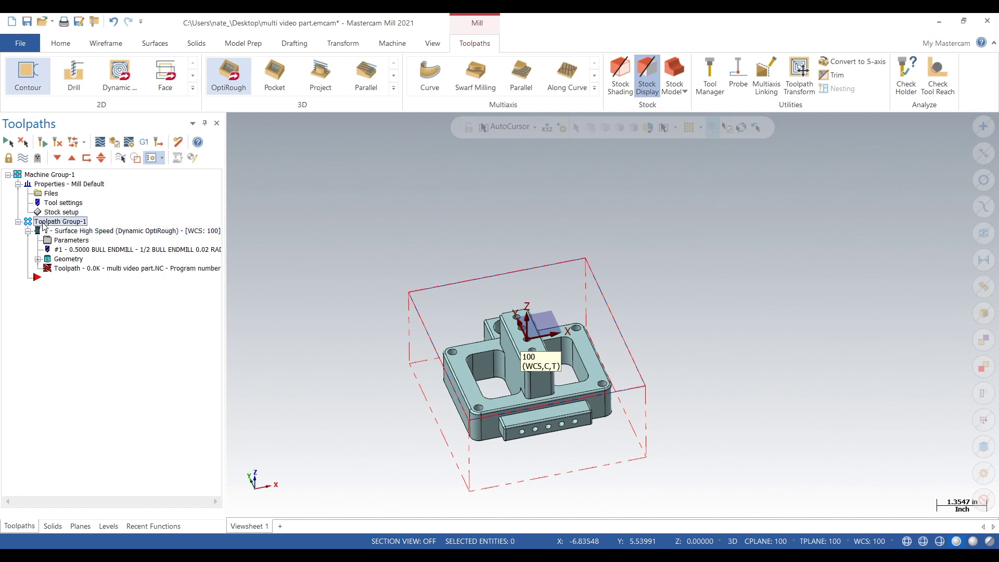
# - Dismiss the no-operations warning, regenerate the selected Dynamic OptiRough operation, and orbit to inspect it
pyautogui.click(63, 145)
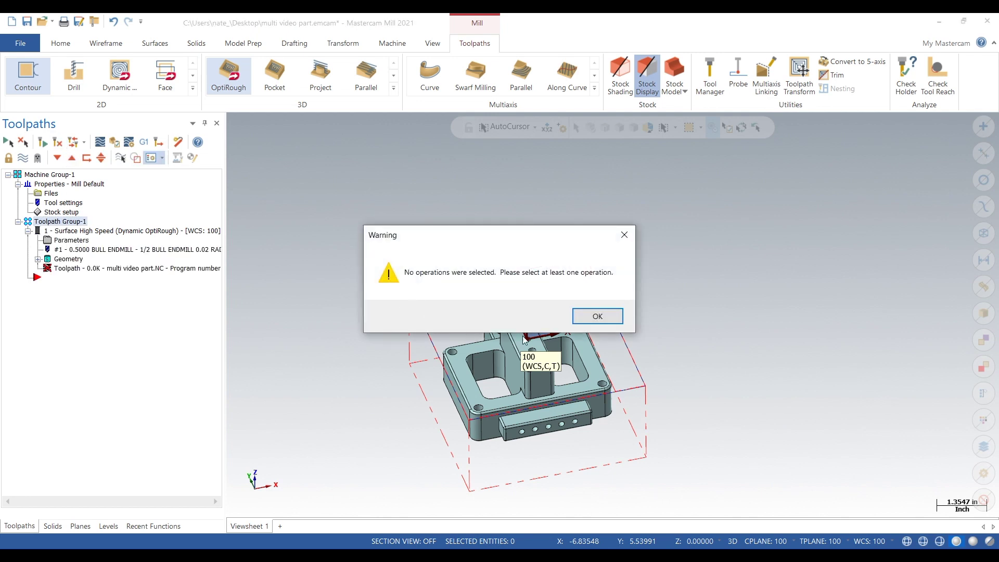
pyautogui.click(597, 316)
pyautogui.click(111, 231)
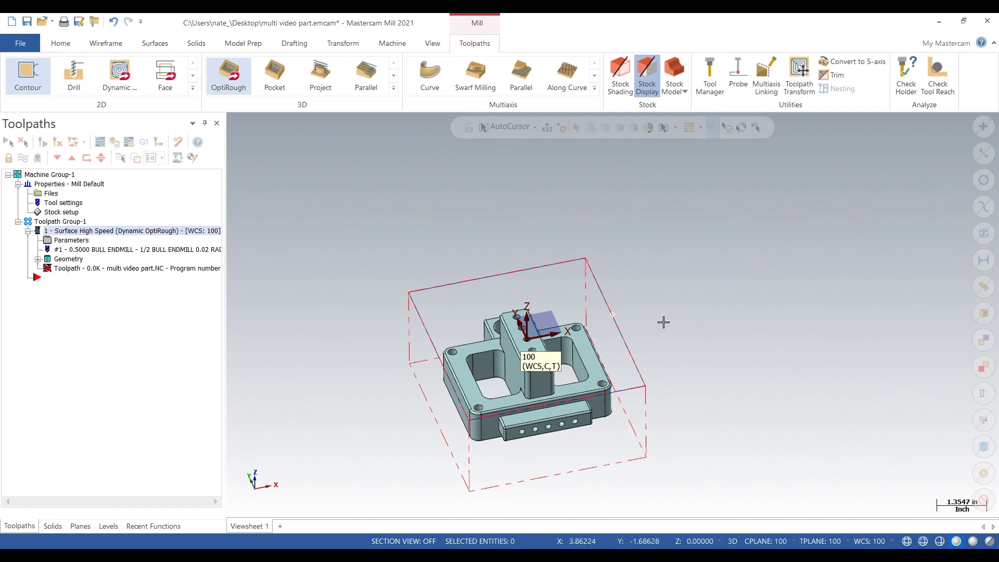
pyautogui.moveTo(664, 322); pyautogui.dragTo(551, 332, button='middle')
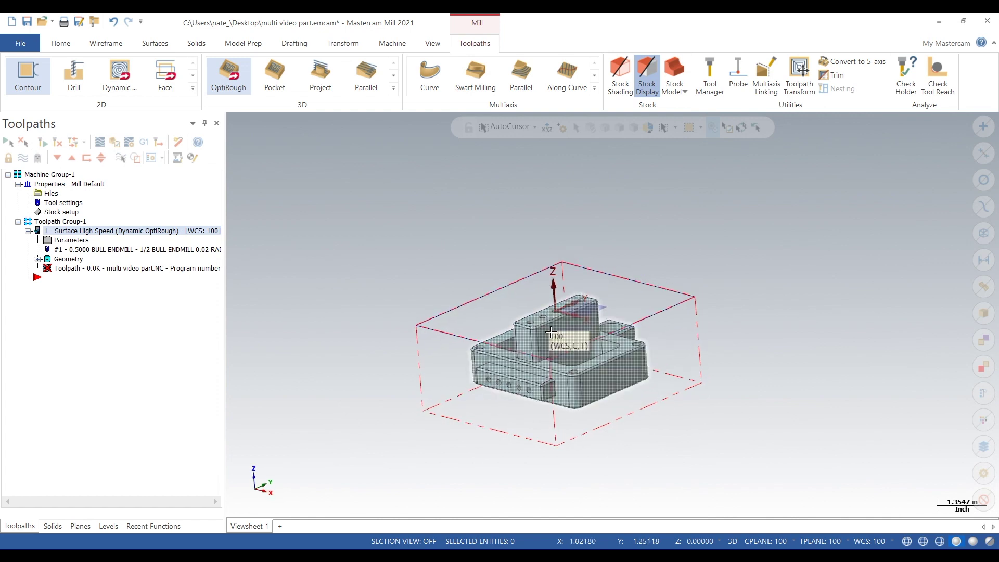
pyautogui.scroll(3, 515, 356)
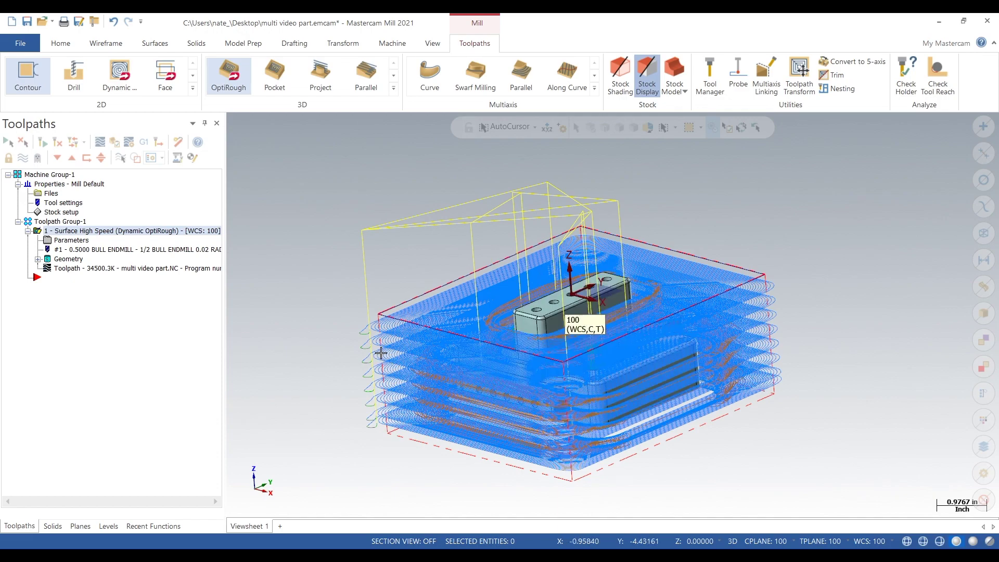
pyautogui.moveTo(540, 255); pyautogui.dragTo(354, 294, button='middle')
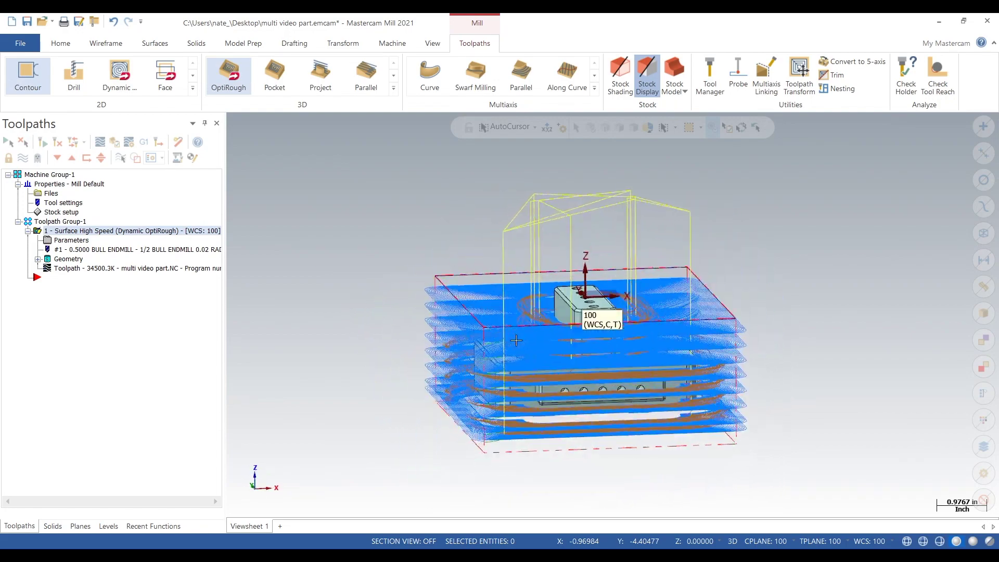
pyautogui.click(74, 288)
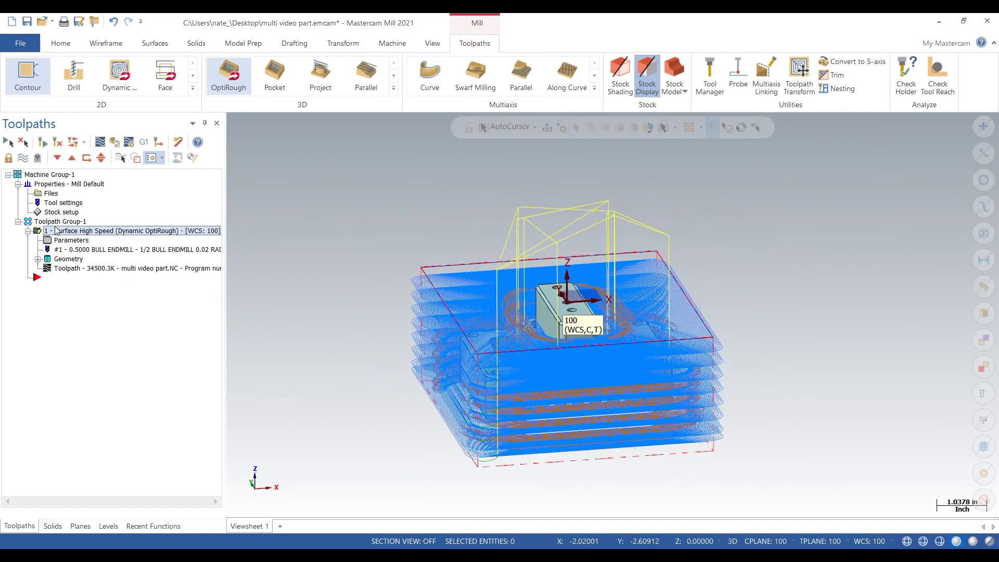
pyautogui.click(23, 158)
pyautogui.click(24, 158)
pyautogui.hotkey('alt', '2')
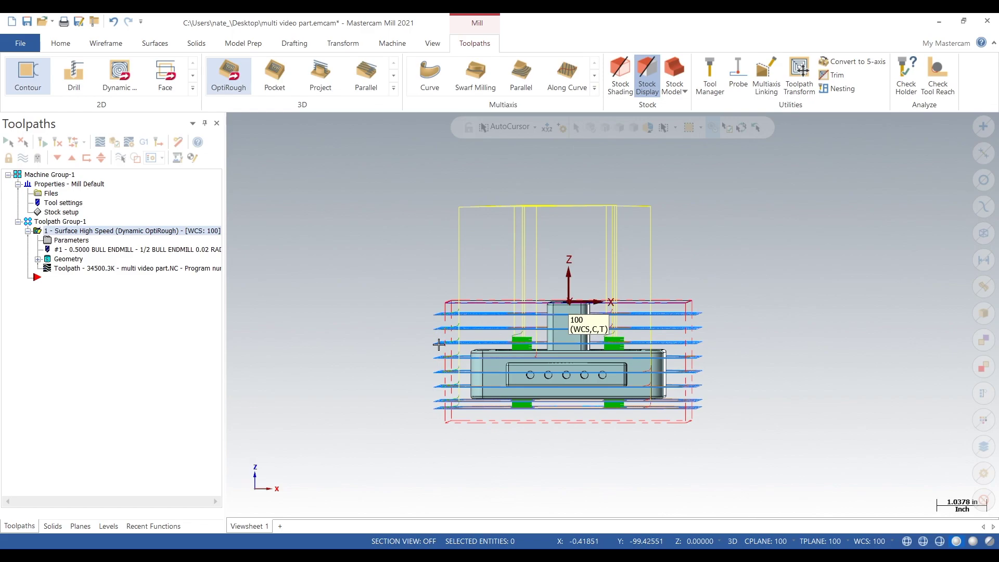
pyautogui.moveTo(426, 383)
pyautogui.mouseDown(button='middle')
pyautogui.moveTo(395, 403)
pyautogui.moveTo(389, 473)
pyautogui.moveTo(423, 400)
pyautogui.mouseUp(button='middle')
pyautogui.hotkey('alt', '7')
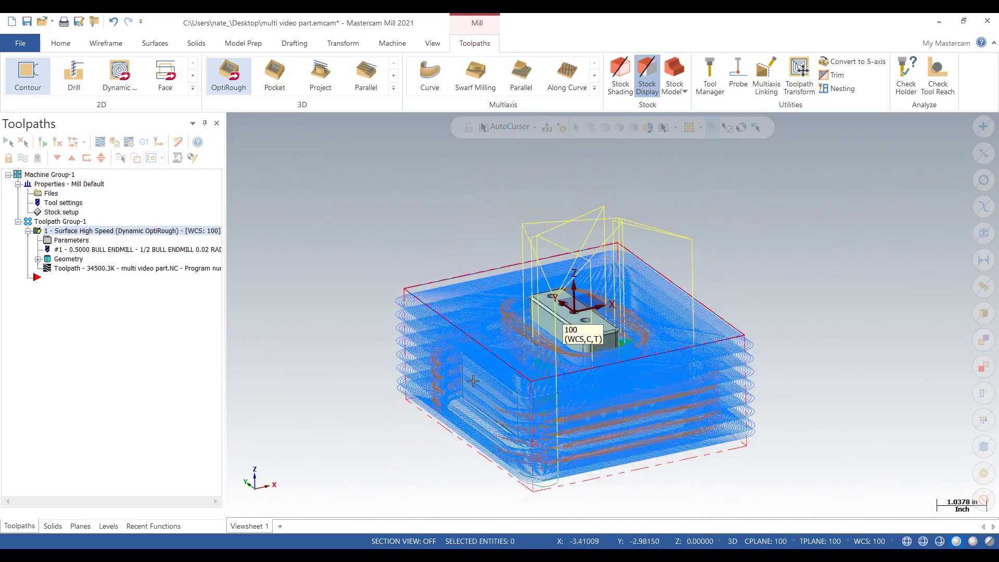
pyautogui.click(115, 145)
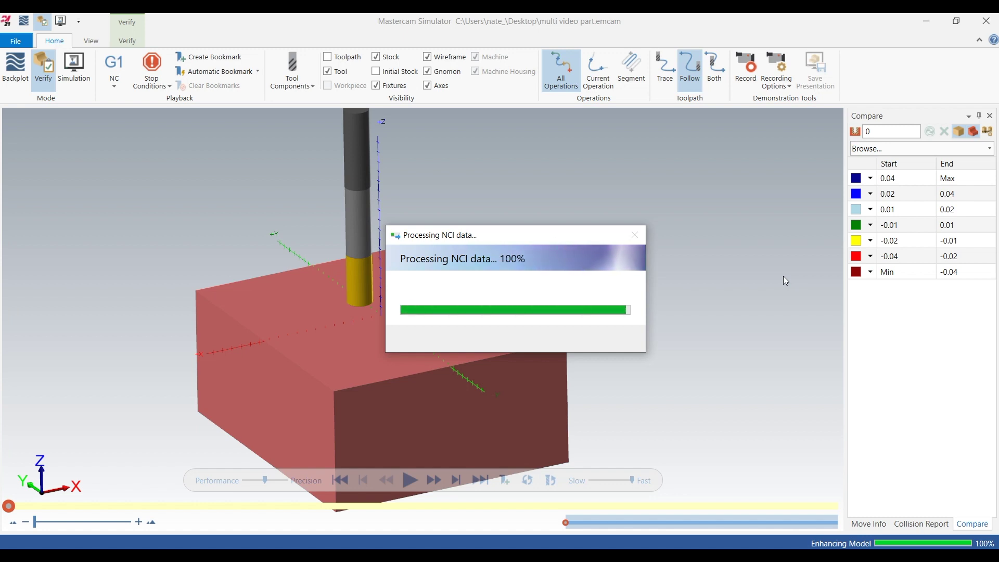
# - Set a moderate simulation speed, play the cutting simulation, and turn on the workpiece comparison
pyautogui.scroll(-1, 642, 281)
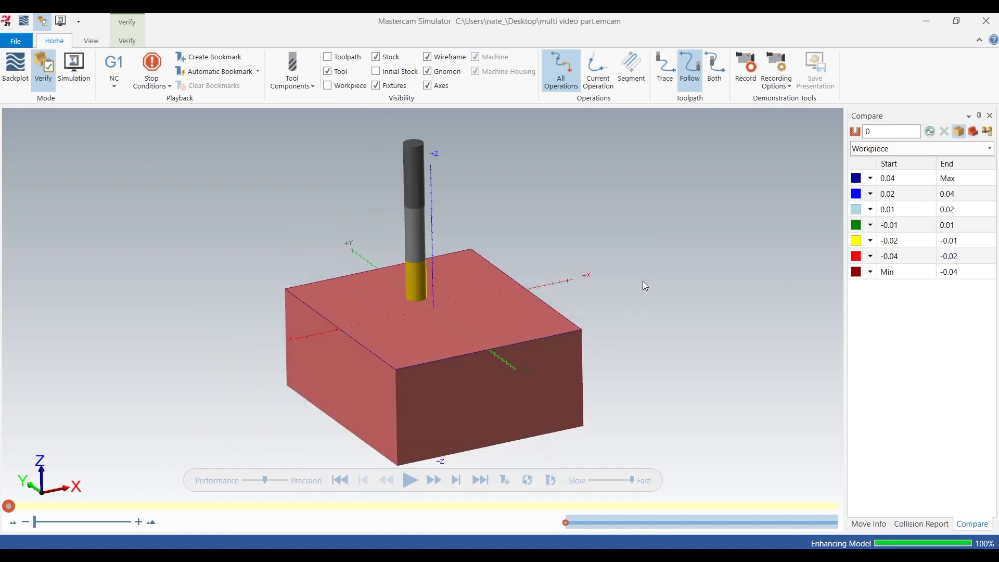
pyautogui.moveTo(631, 480); pyautogui.dragTo(615, 480)
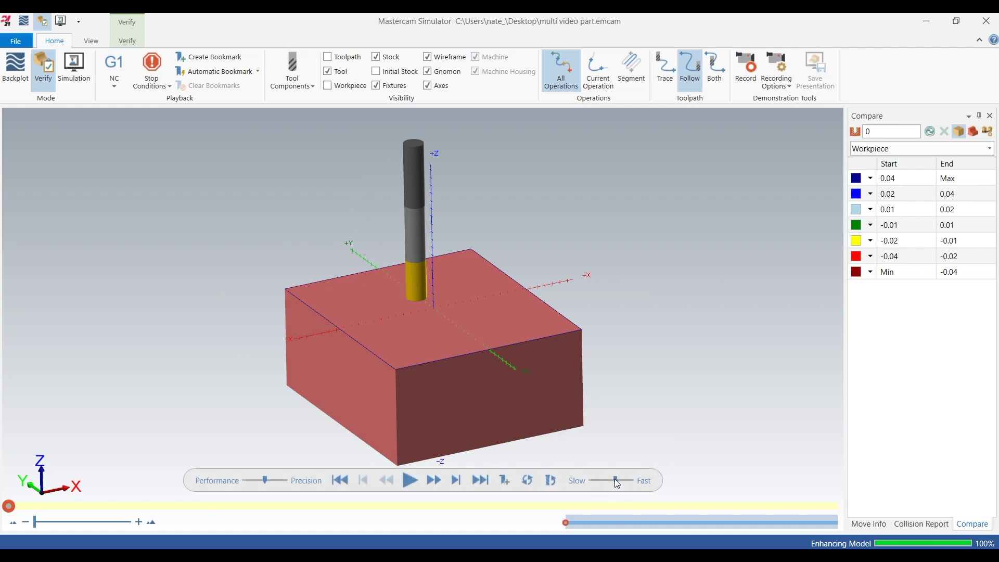
pyautogui.click(411, 480)
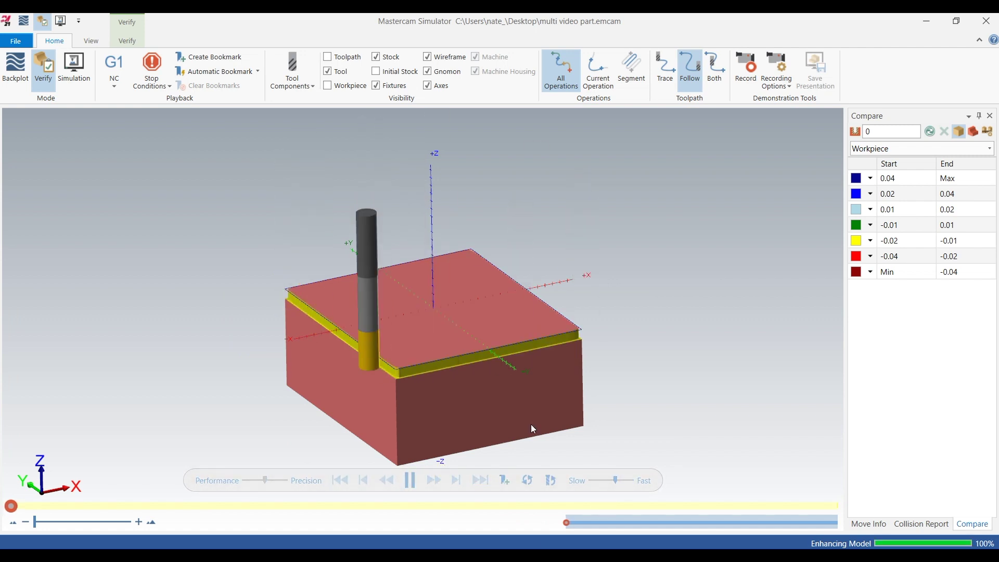
pyautogui.click(930, 131)
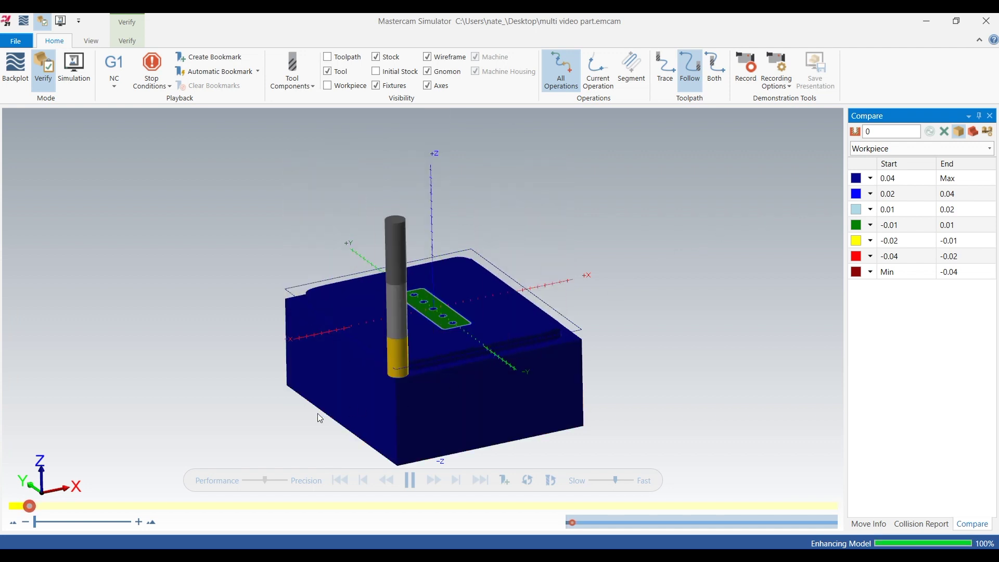
# - Nudge the simulation speed slider slightly faster
pyautogui.scroll(1, 576, 275)
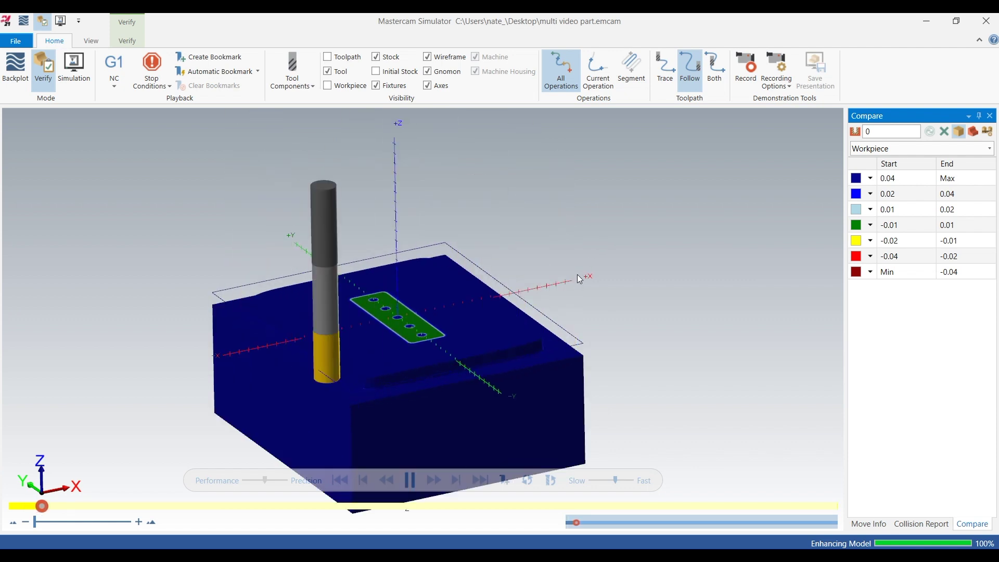
pyautogui.click(625, 480)
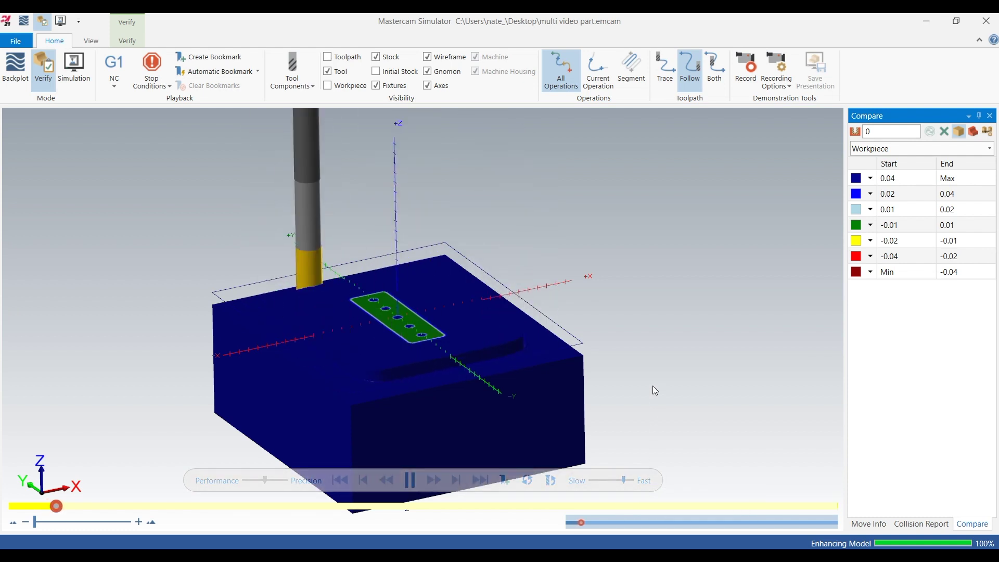
pyautogui.moveTo(626, 480); pyautogui.dragTo(631, 481)
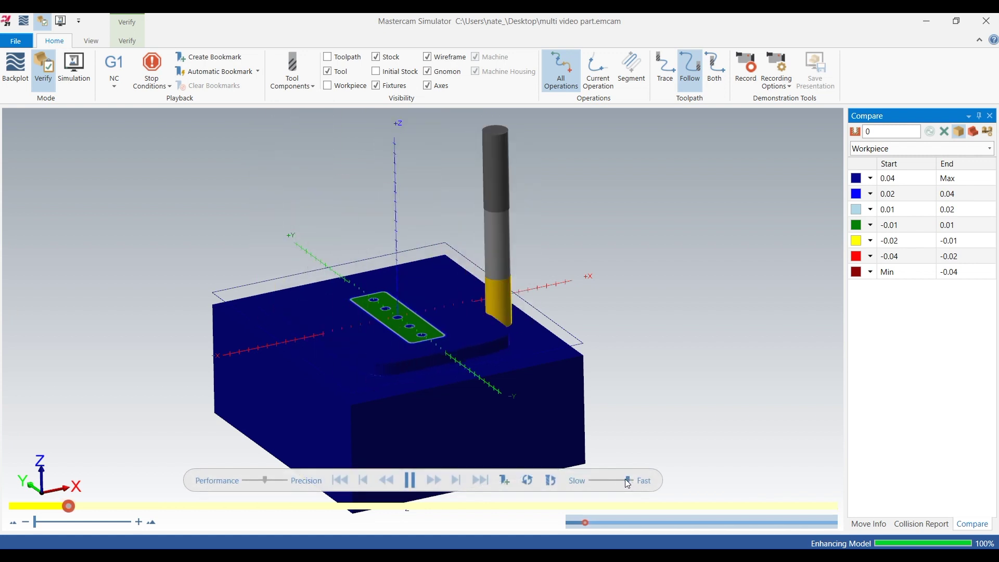
pyautogui.moveTo(624, 479); pyautogui.dragTo(634, 482)
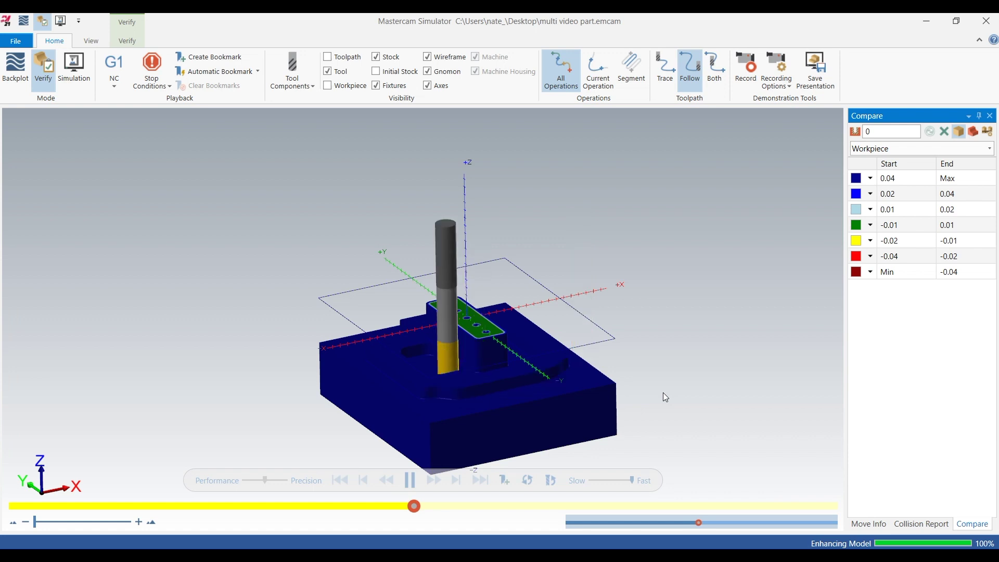
# - Slow the playback down, zoom in and out, and toggle the workpiece comparison
pyautogui.click(608, 481)
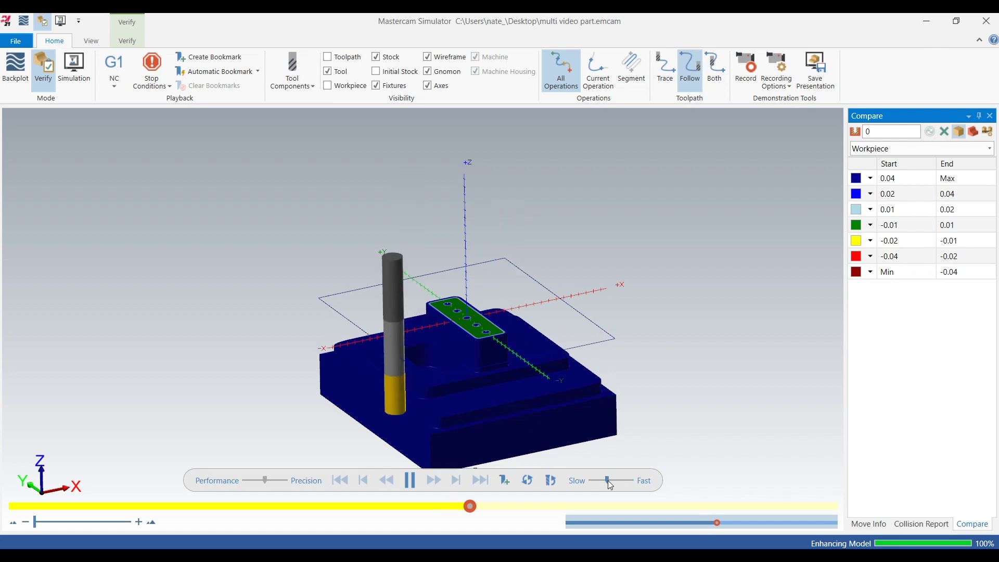
pyautogui.scroll(6, 541, 373)
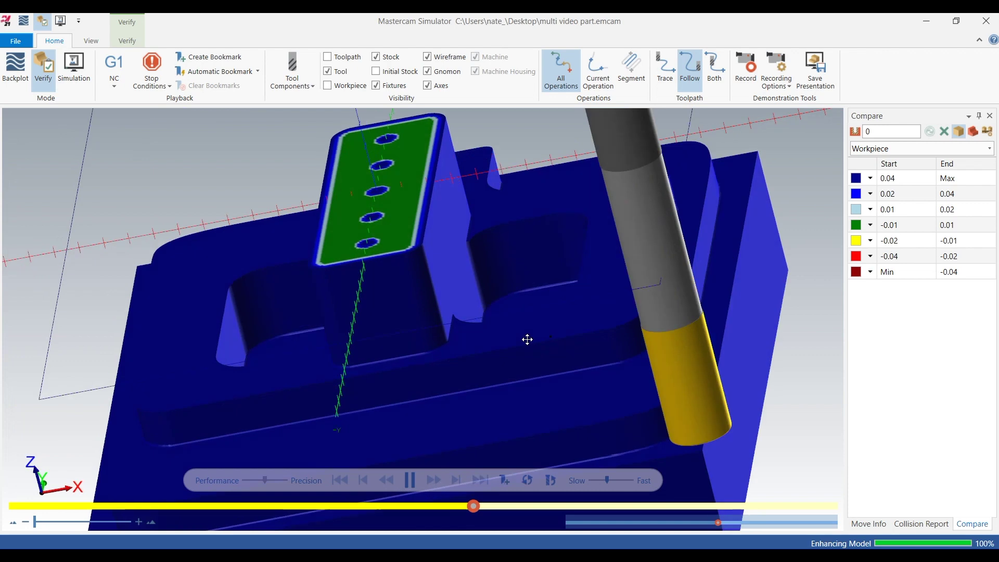
pyautogui.scroll(-6, 579, 324)
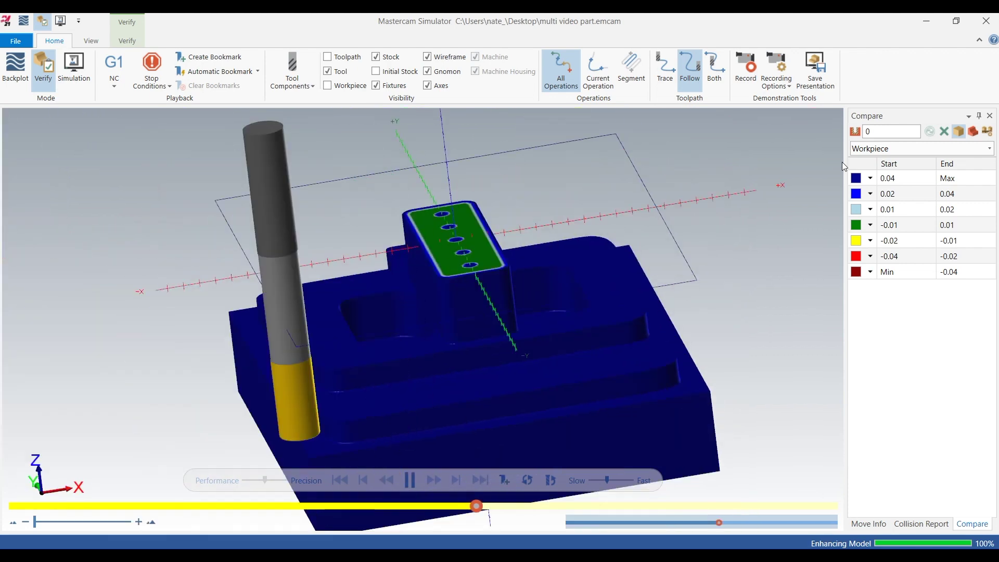
pyautogui.click(944, 132)
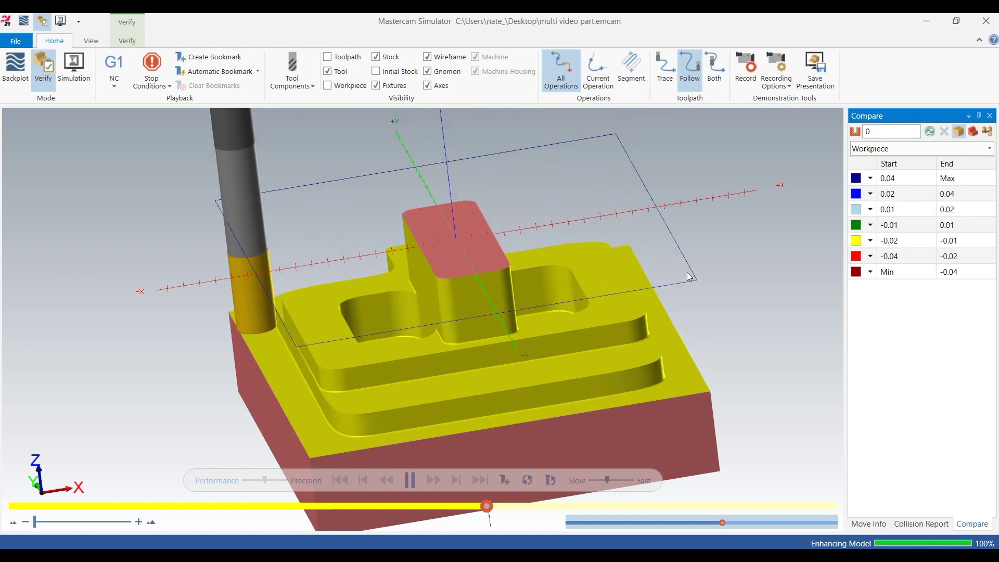
# - Orbit and zoom around the deviation-shaded stock to inspect it from several sides
pyautogui.moveTo(694, 277); pyautogui.dragTo(704, 274, button='middle')
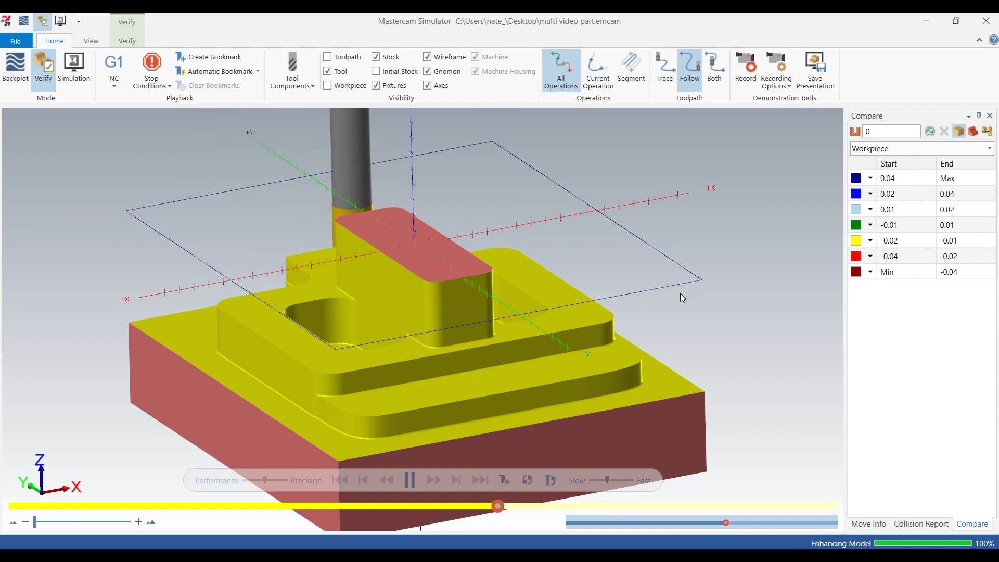
pyautogui.scroll(-3, 680, 292)
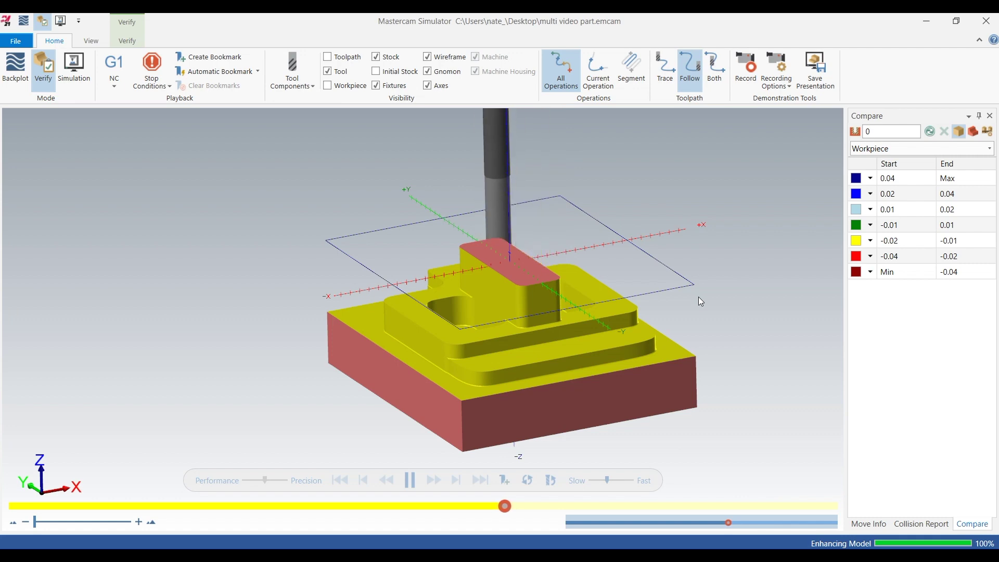
pyautogui.moveTo(668, 285); pyautogui.dragTo(701, 256, button='middle')
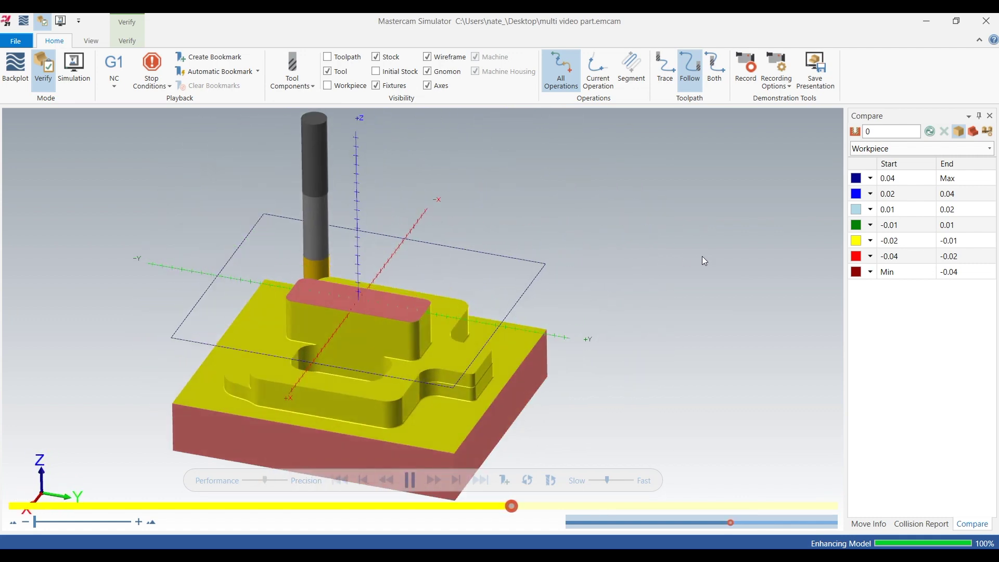
pyautogui.scroll(-2, 701, 256)
pyautogui.scroll(2, 461, 325)
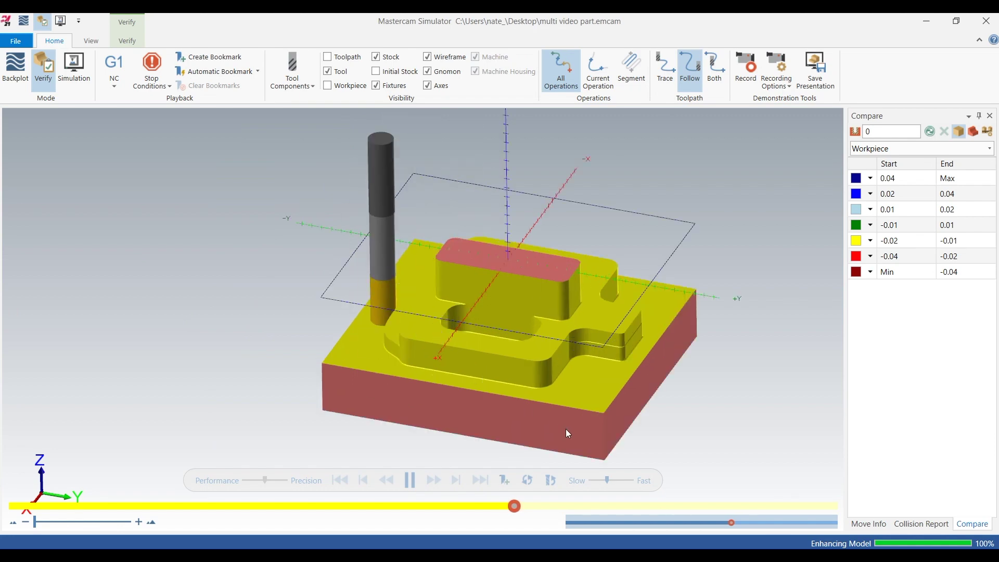
pyautogui.rightClick(732, 385)
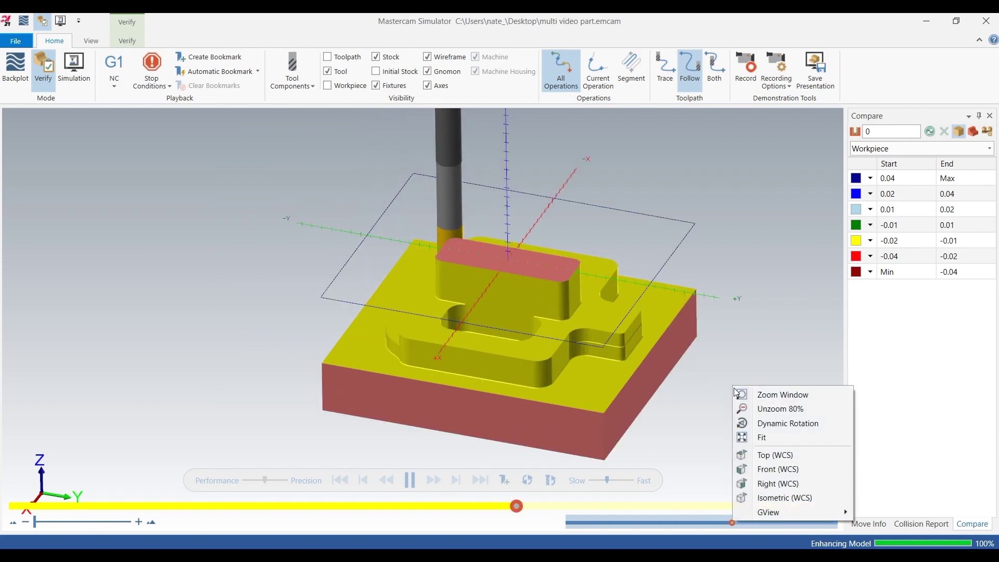
# - View the part from Top (WCS) and zoom while roughing runs, then return to isometric
pyautogui.click(770, 453)
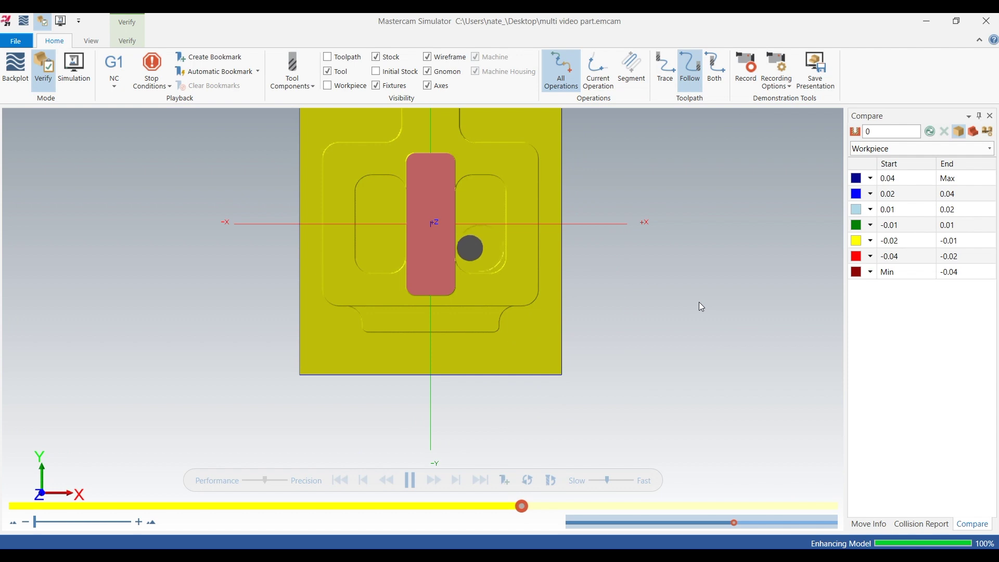
pyautogui.scroll(-1, 699, 302)
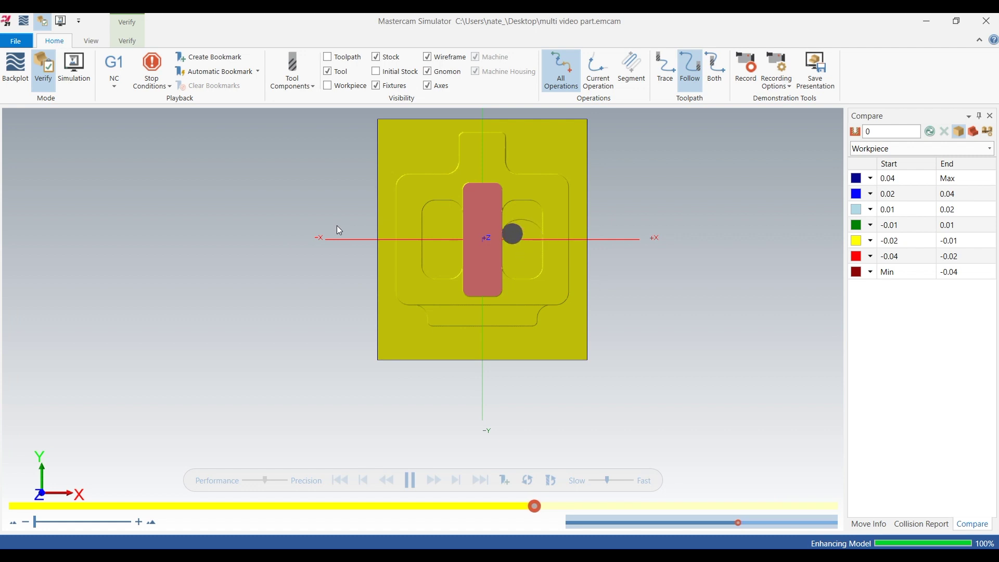
pyautogui.scroll(-2, 566, 448)
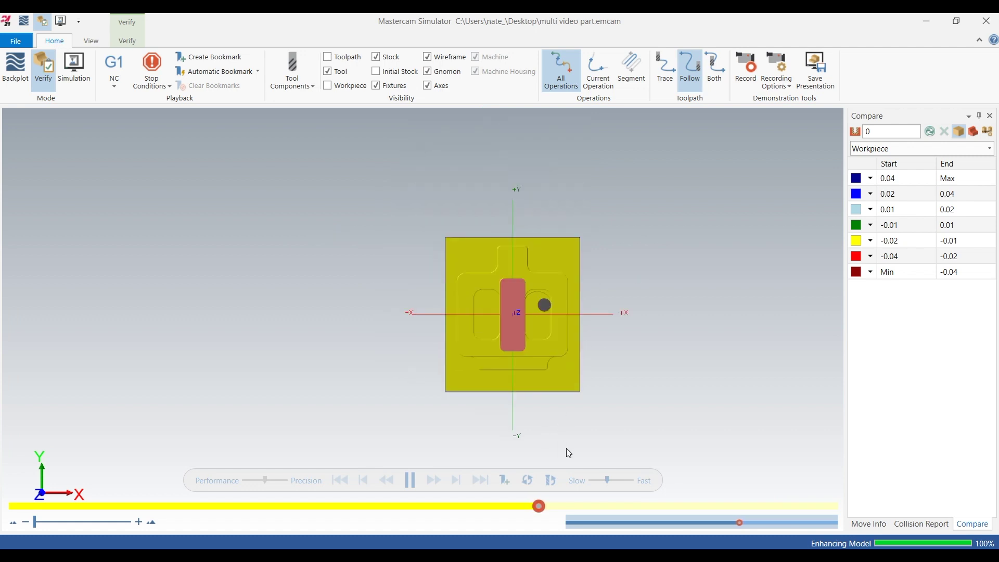
pyautogui.scroll(2, 542, 392)
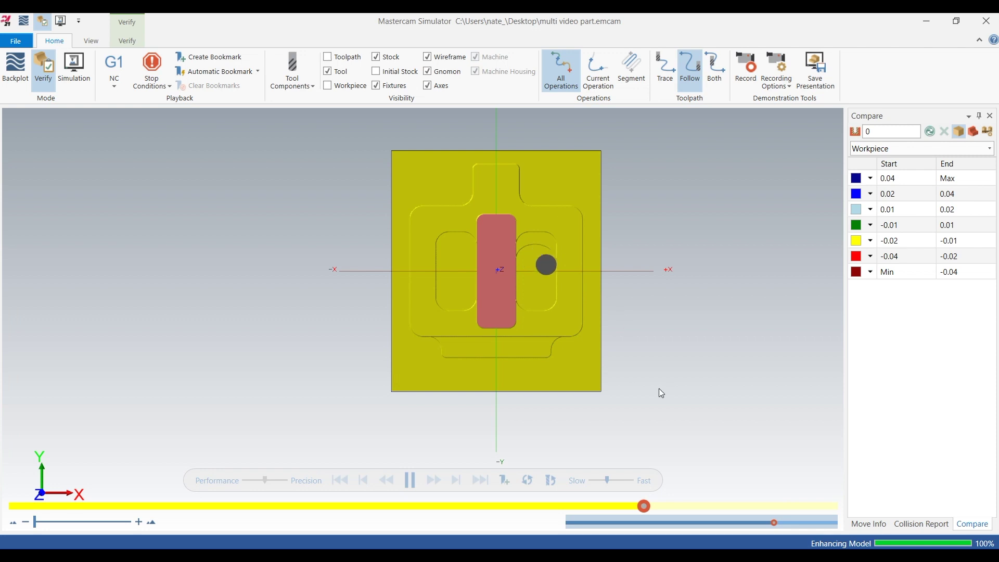
pyautogui.hotkey('alt', '7')
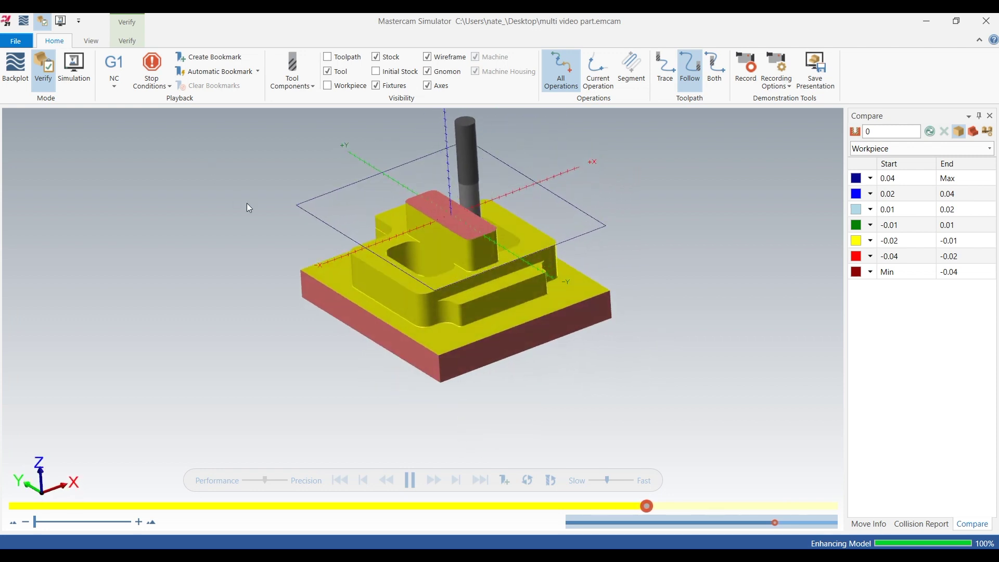
# - Zoom and tilt the isometric view to a new angle as the simulation progresses
pyautogui.scroll(2, 339, 194)
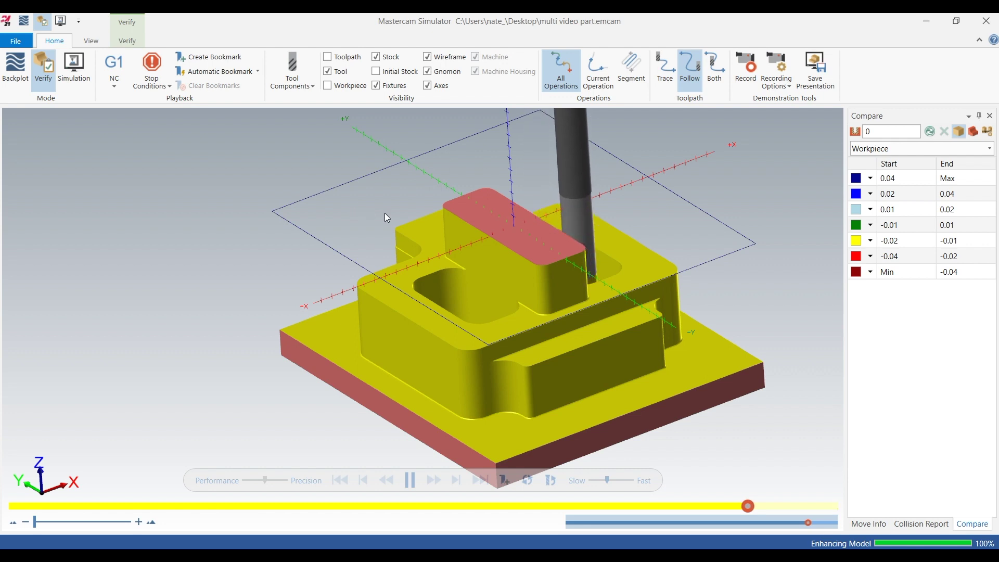
pyautogui.scroll(-3, 676, 310)
pyautogui.moveTo(713, 319); pyautogui.dragTo(689, 267, button='middle')
# - Snap to Top (WCS) and zoom in to see the tool side-on in the pocket
pyautogui.rightClick(690, 273)
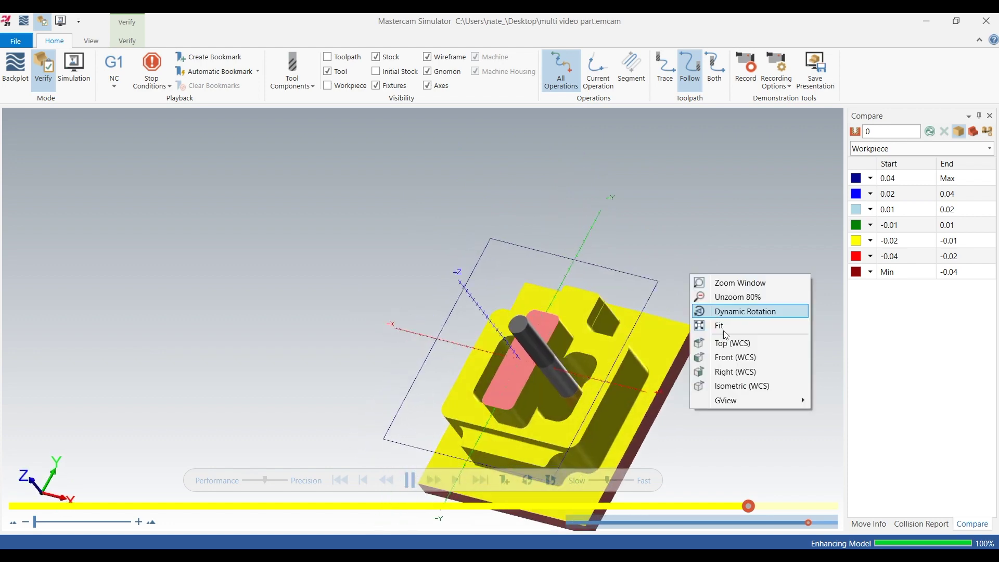
pyautogui.click(724, 343)
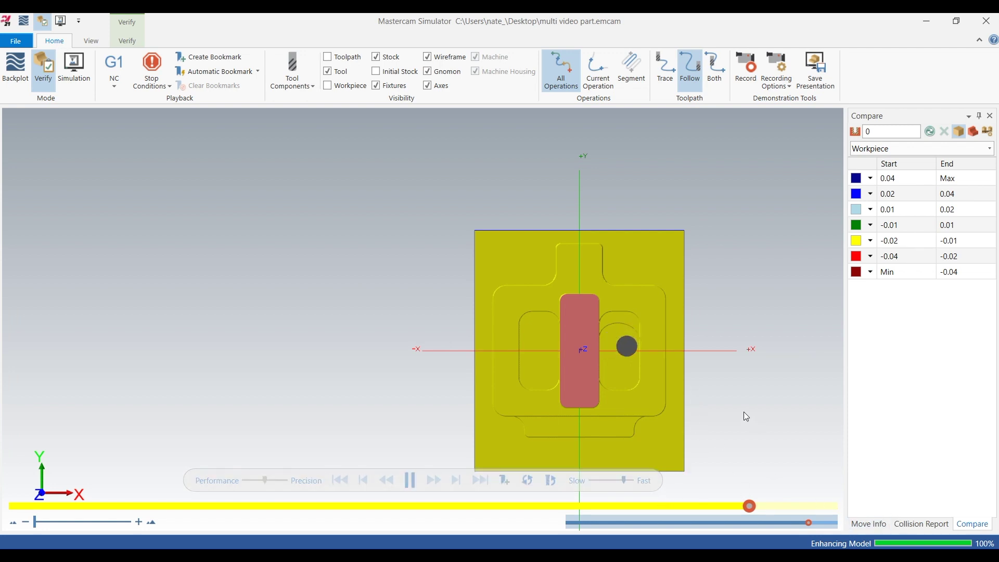
pyautogui.scroll(3, 653, 362)
pyautogui.scroll(5, 613, 325)
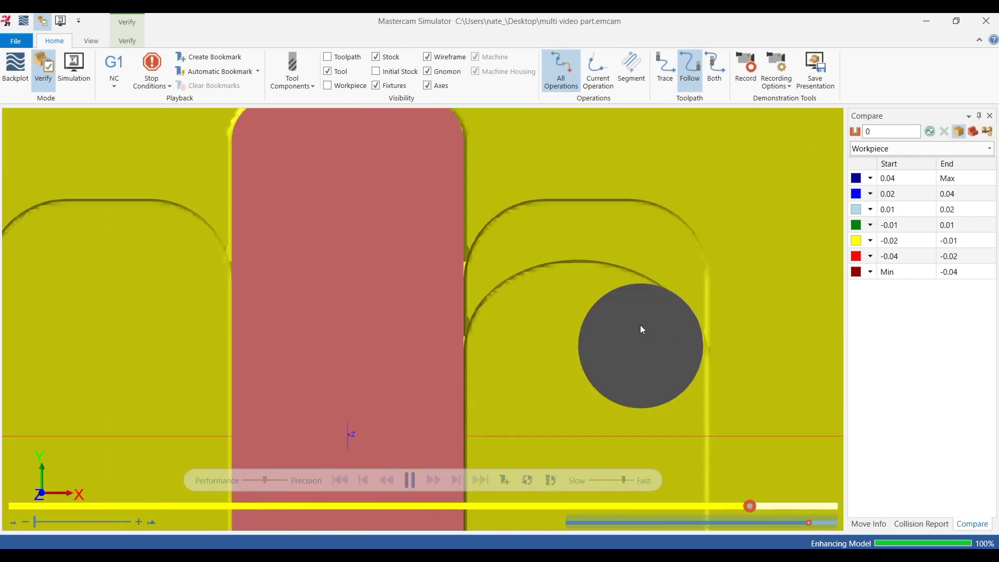
pyautogui.moveTo(644, 330); pyautogui.dragTo(642, 306, button='middle')
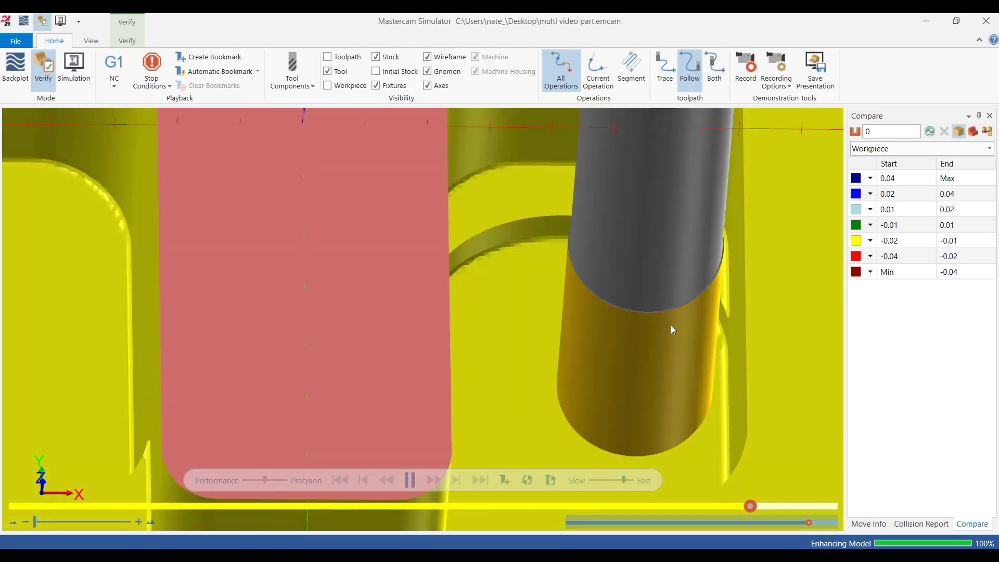
# - Zoom back out and tilt the whole part into an angled 3D view
pyautogui.scroll(-8, 672, 323)
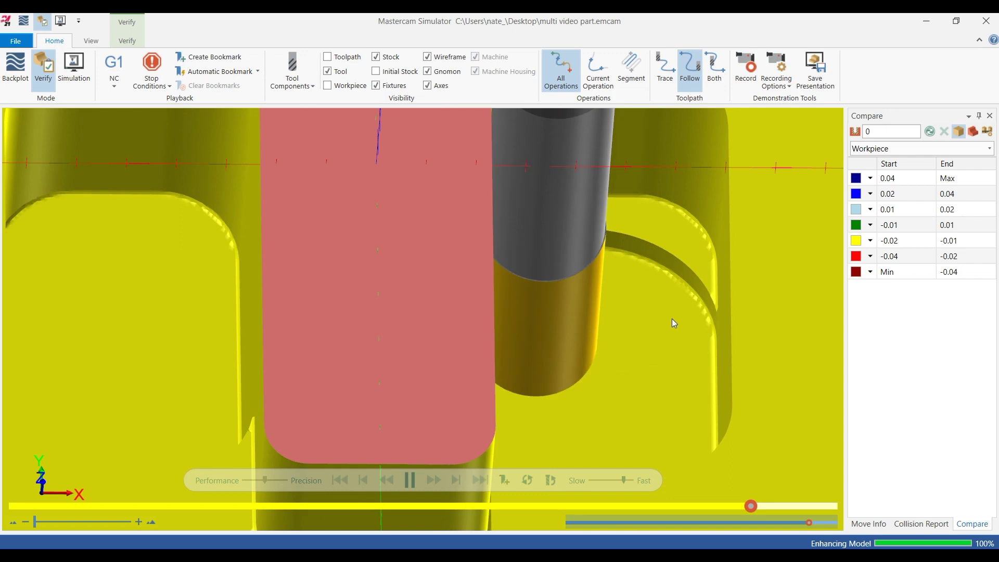
pyautogui.moveTo(392, 339); pyautogui.dragTo(428, 332, button='middle')
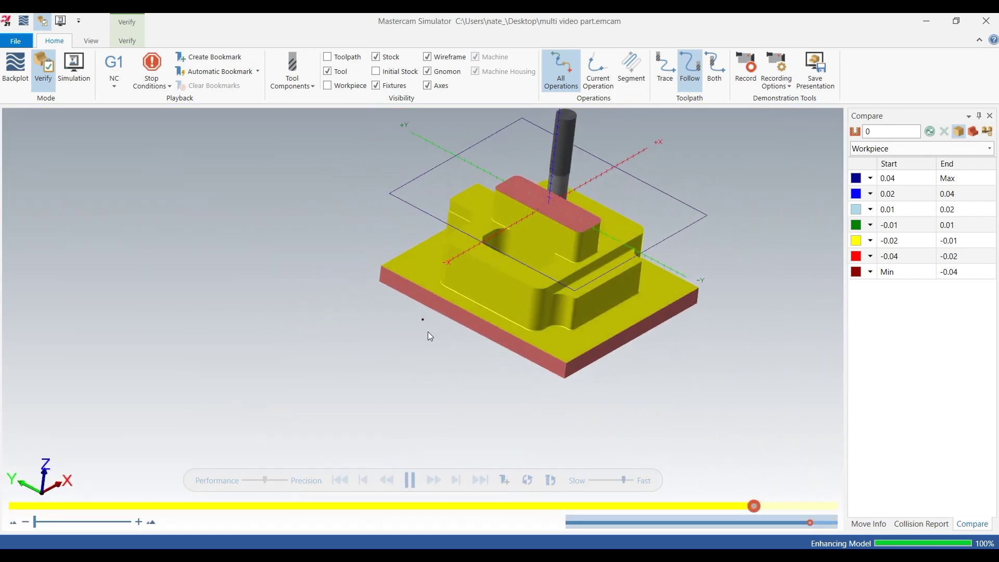
pyautogui.scroll(-2, 514, 290)
# - Rotate and zoom around the part while playback finishes, then close Mastercam Simulator
pyautogui.scroll(5, 548, 258)
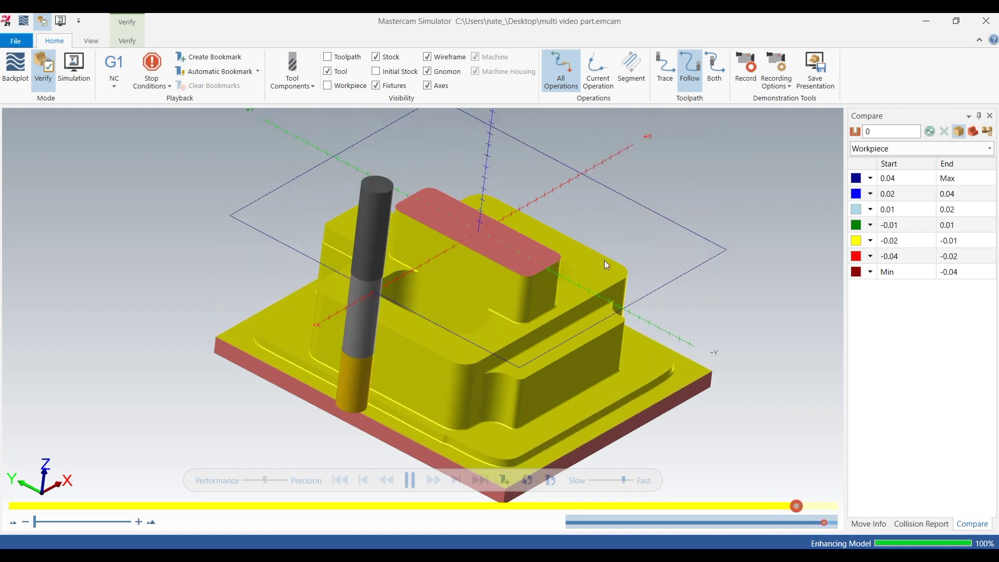
pyautogui.scroll(-5, 604, 261)
pyautogui.moveTo(678, 279); pyautogui.dragTo(620, 270, button='middle')
pyautogui.scroll(-3, 640, 307)
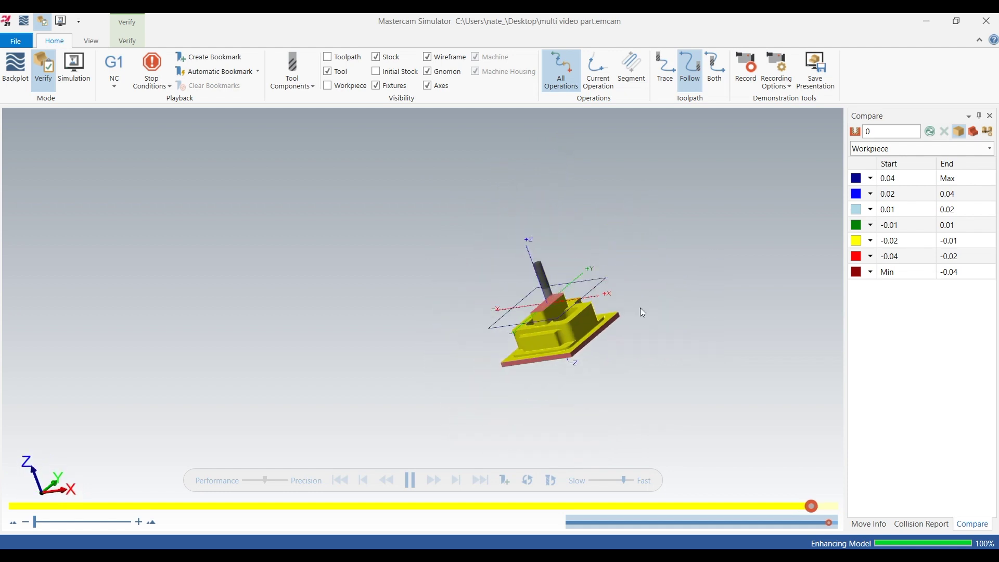
pyautogui.scroll(3, 654, 314)
pyautogui.moveTo(510, 330); pyautogui.dragTo(557, 338, button='middle')
pyautogui.scroll(5, 526, 426)
pyautogui.scroll(-5, 651, 333)
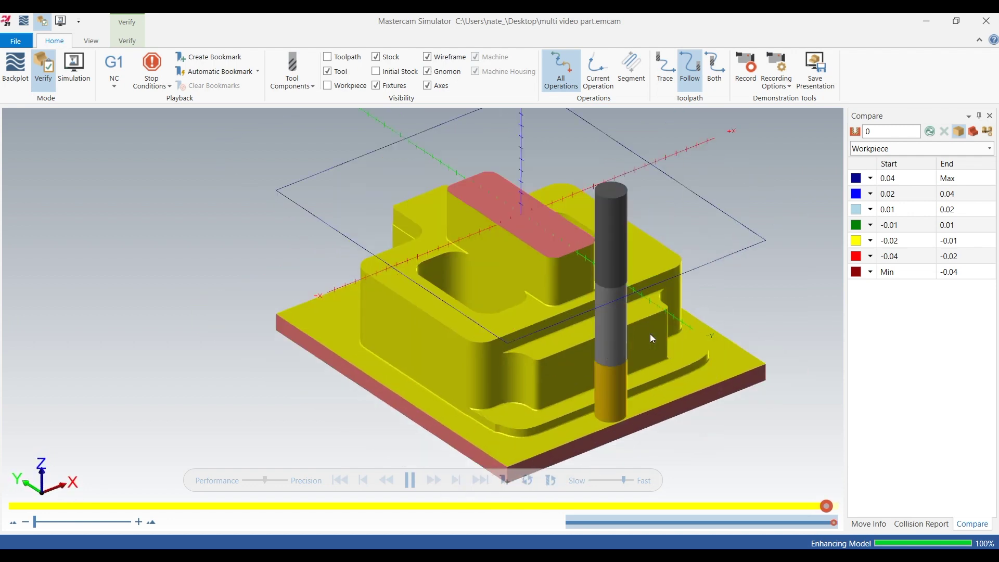
pyautogui.scroll(-3, 300, 337)
pyautogui.scroll(3, 572, 302)
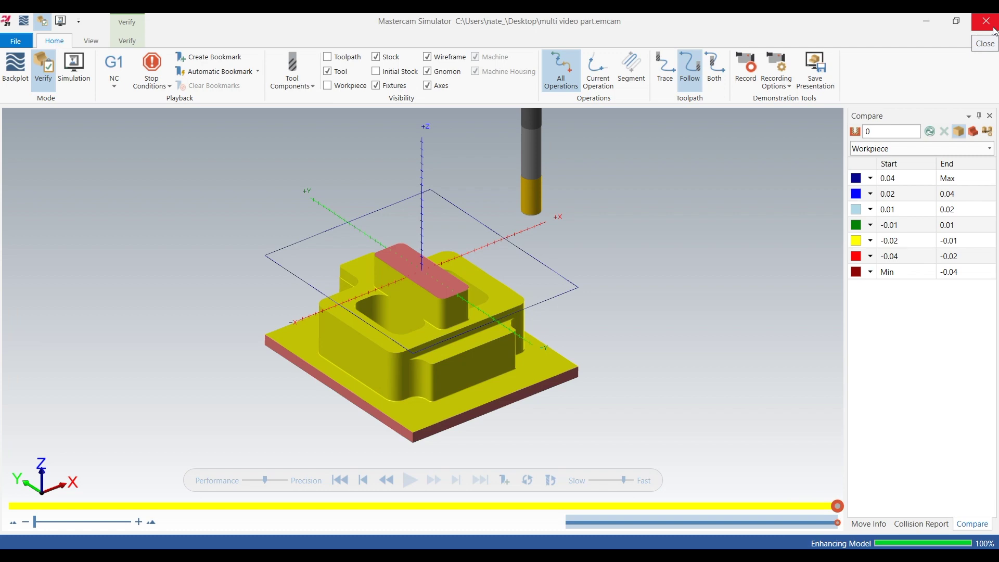
pyautogui.click(992, 27)
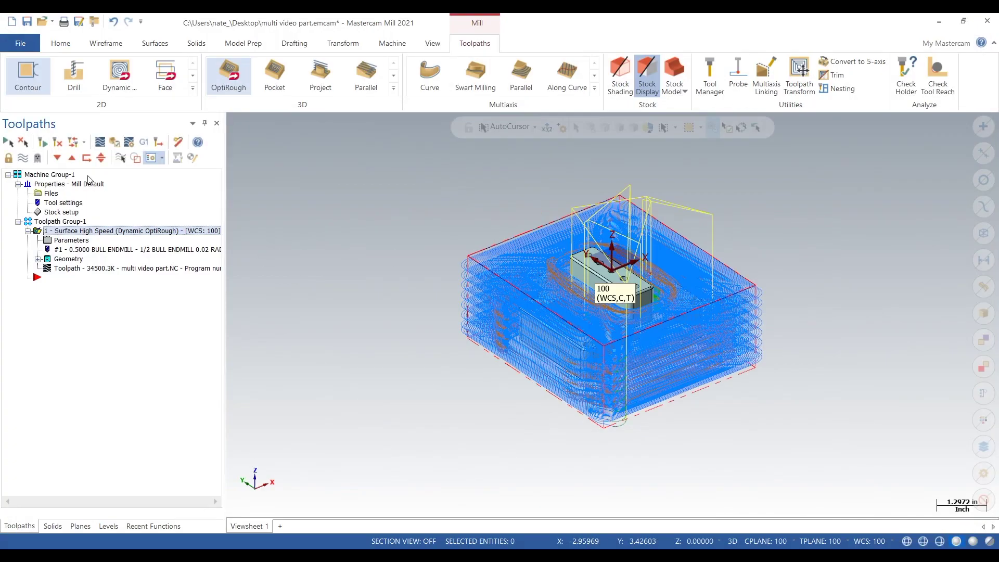
# - Toggle off the Dynamic OptiRough toolpath display and zoom in on the part
pyautogui.click(23, 162)
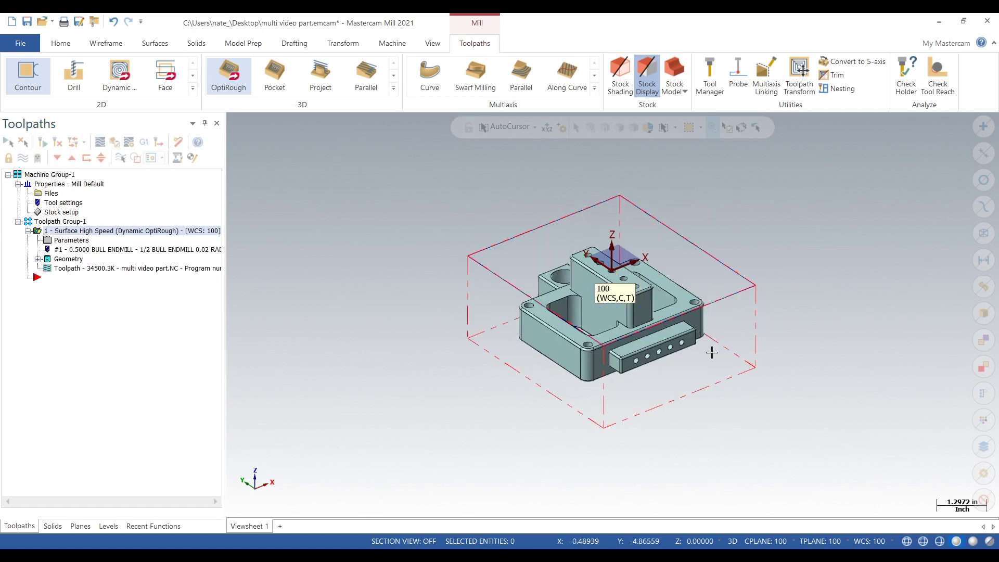
pyautogui.scroll(2, 587, 333)
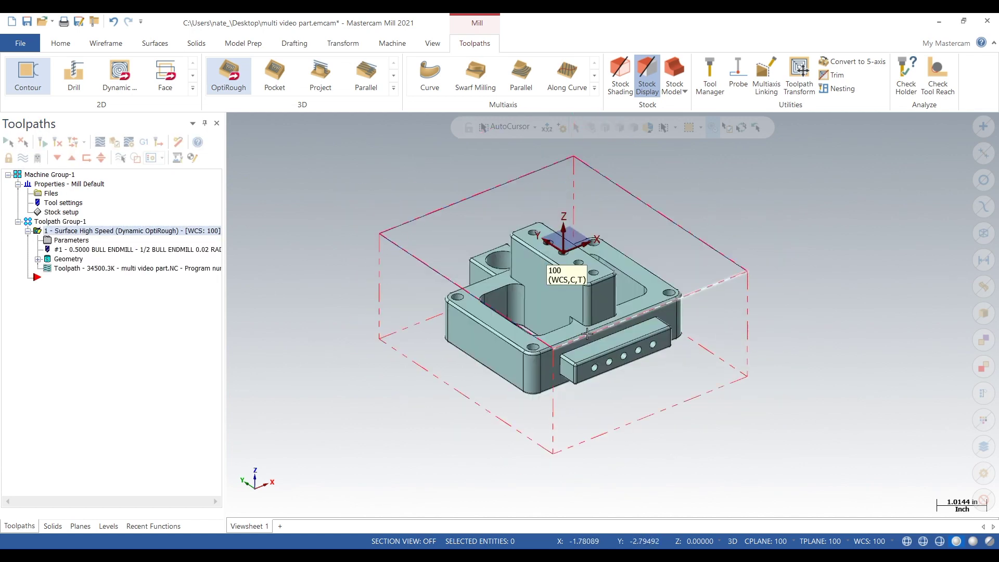